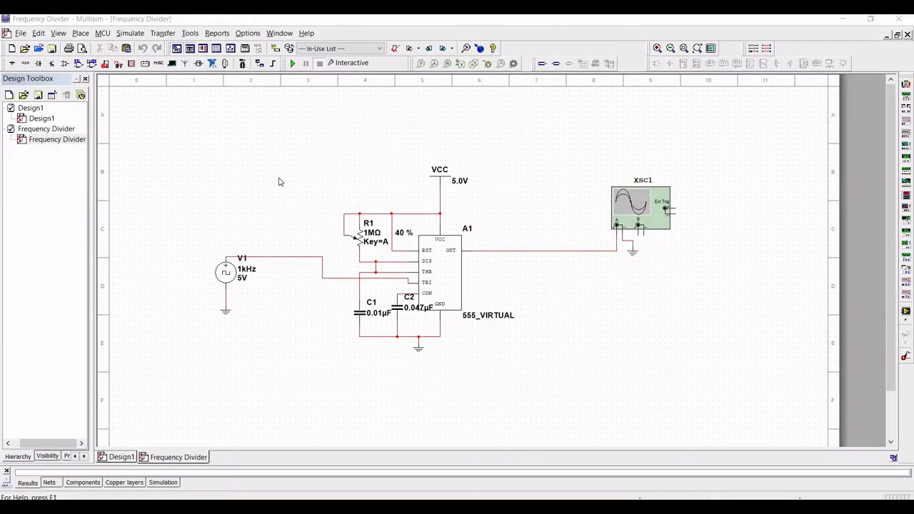
Switch from the completed Frequency Divider circuit to the empty Design1 schematic.
{"action": "left_click", "coordinate": [119, 457]}
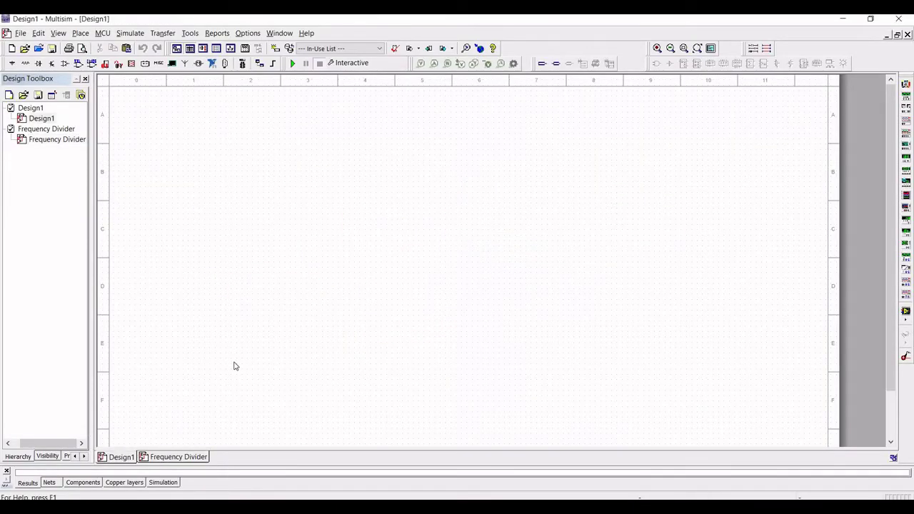
Search all groups for 555 and place a 555_VIRTUAL timer A1 near the sheet centre.
{"action": "left_click", "coordinate": [11, 64]}
{"action": "left_click", "coordinate": [524, 209]}
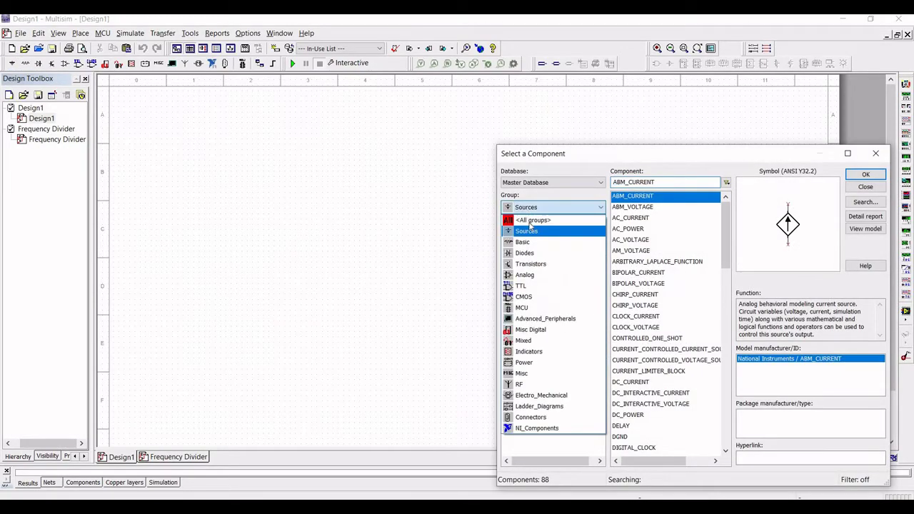
{"action": "left_click", "coordinate": [532, 218]}
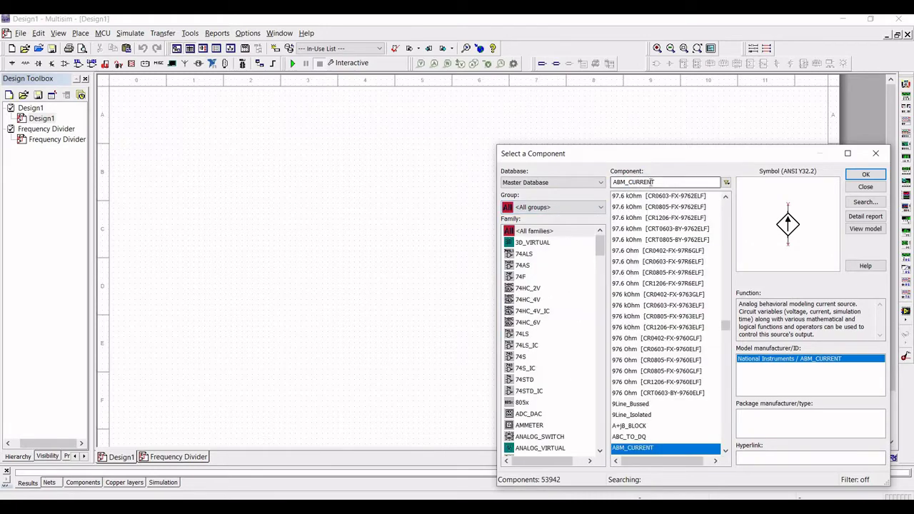
{"action": "double_click", "coordinate": [614, 184]}
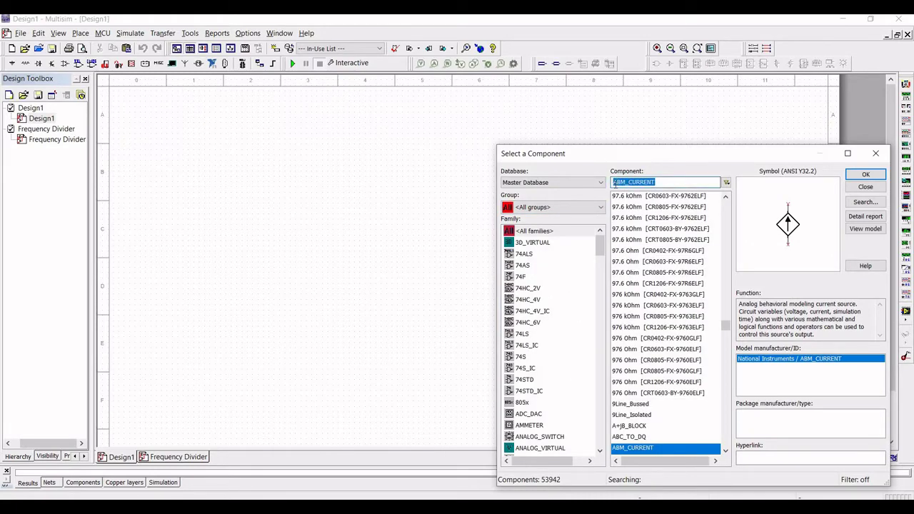
{"action": "type", "text": "555"}
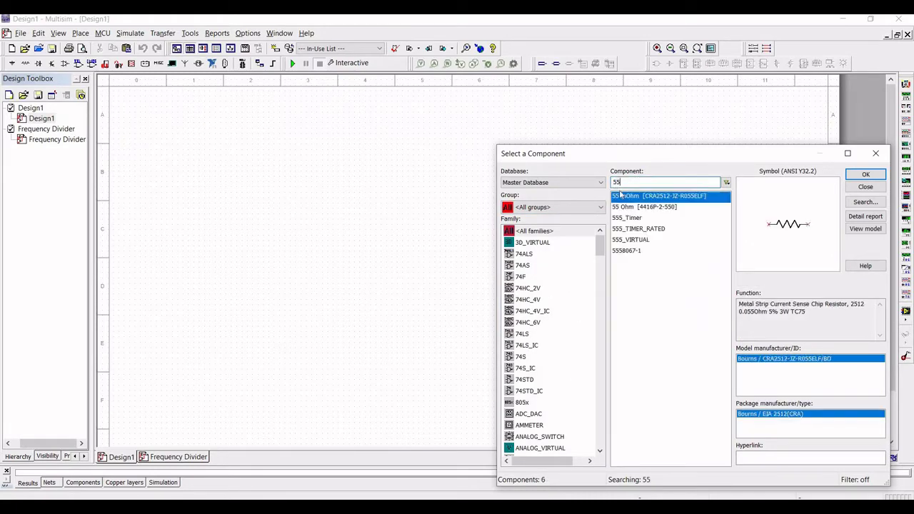
{"action": "left_click", "coordinate": [630, 218]}
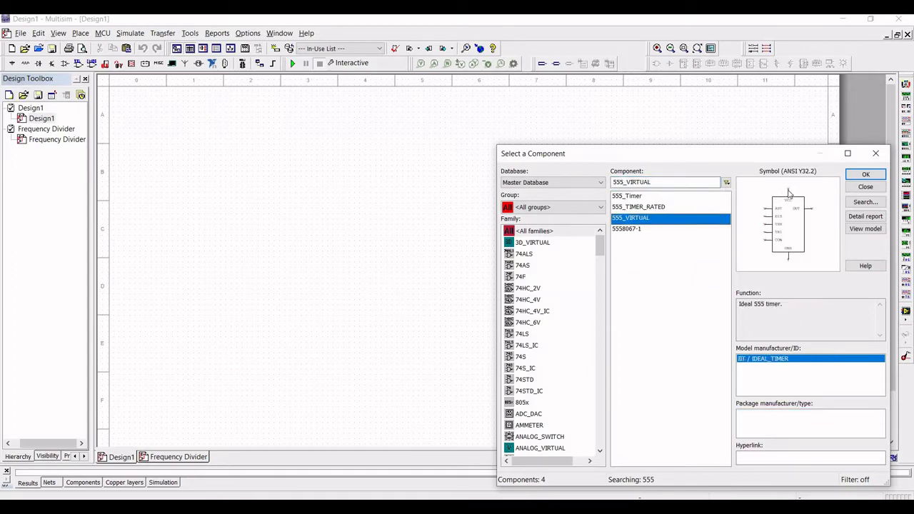
{"action": "left_click", "coordinate": [865, 174]}
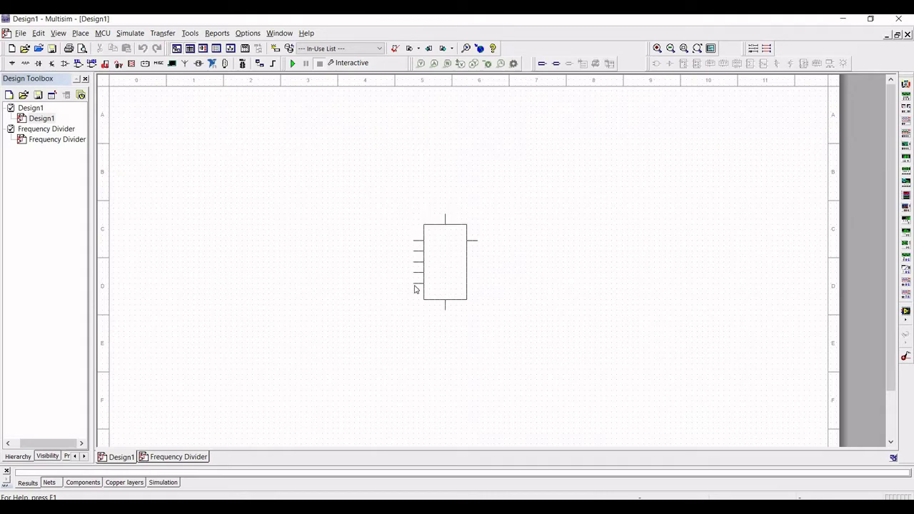
{"action": "left_click", "coordinate": [412, 283]}
Place a 5.0V VCC supply from Sources > POWER_SOURCES just above timer A1.
{"action": "left_click", "coordinate": [532, 210]}
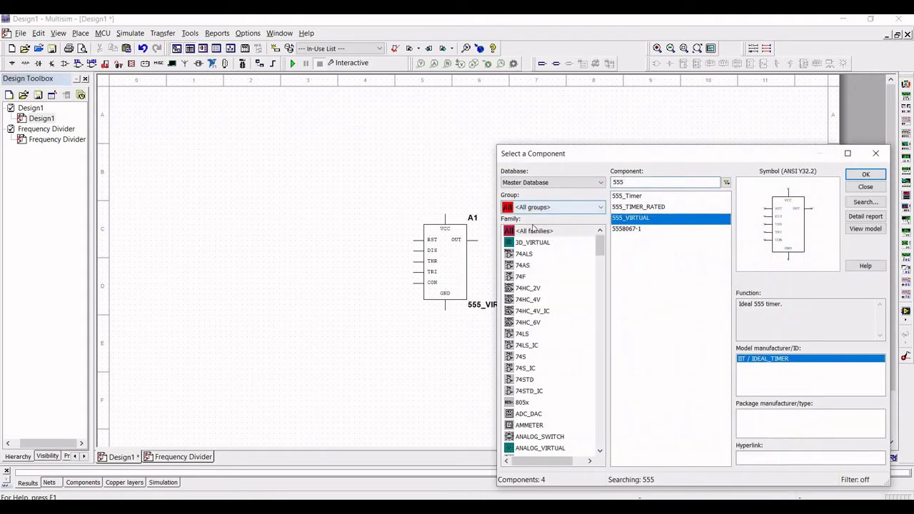
{"action": "left_click", "coordinate": [532, 232]}
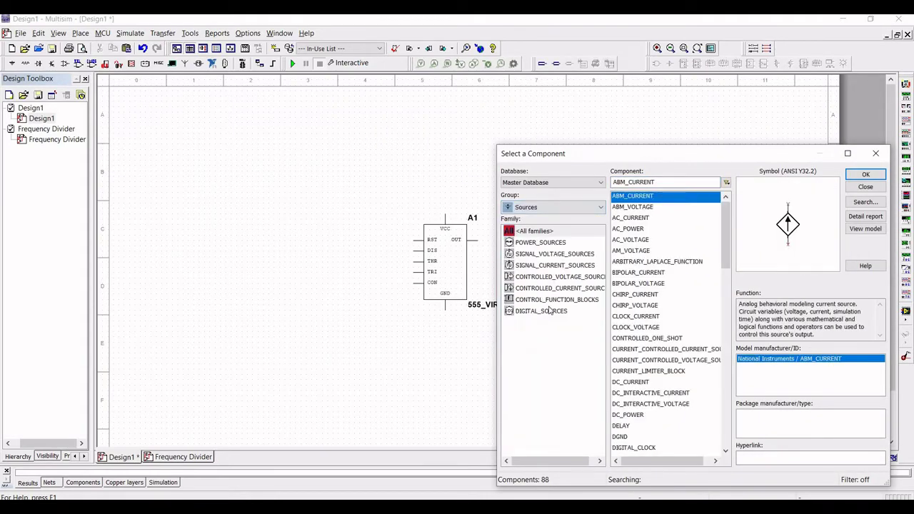
{"action": "left_click", "coordinate": [543, 243]}
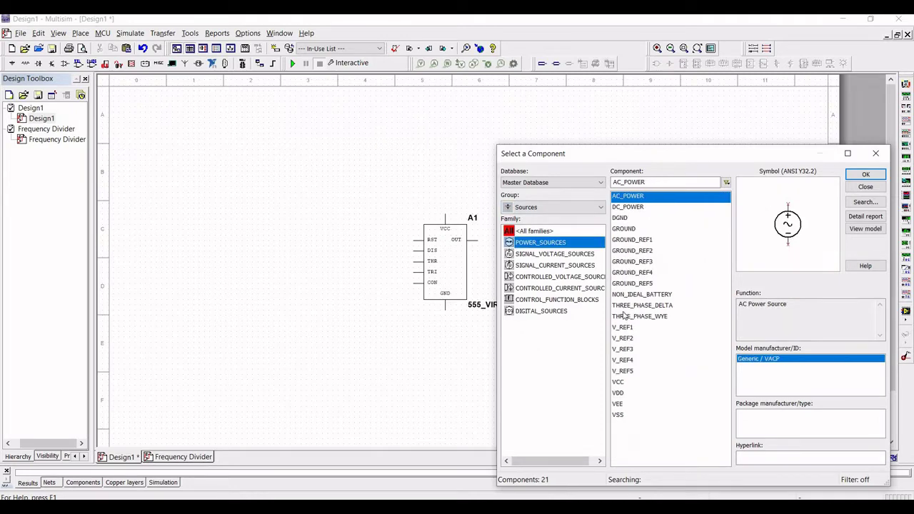
{"action": "left_click", "coordinate": [617, 382]}
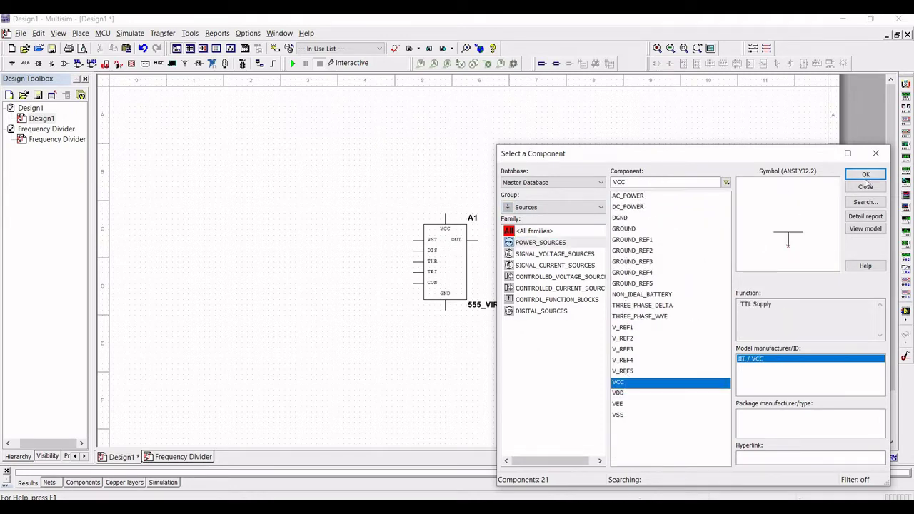
{"action": "left_click", "coordinate": [865, 174]}
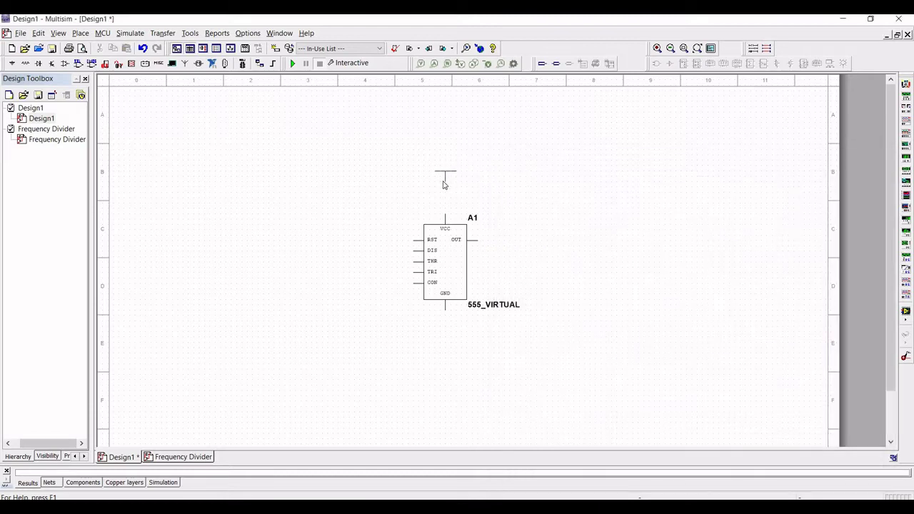
{"action": "left_click", "coordinate": [443, 184]}
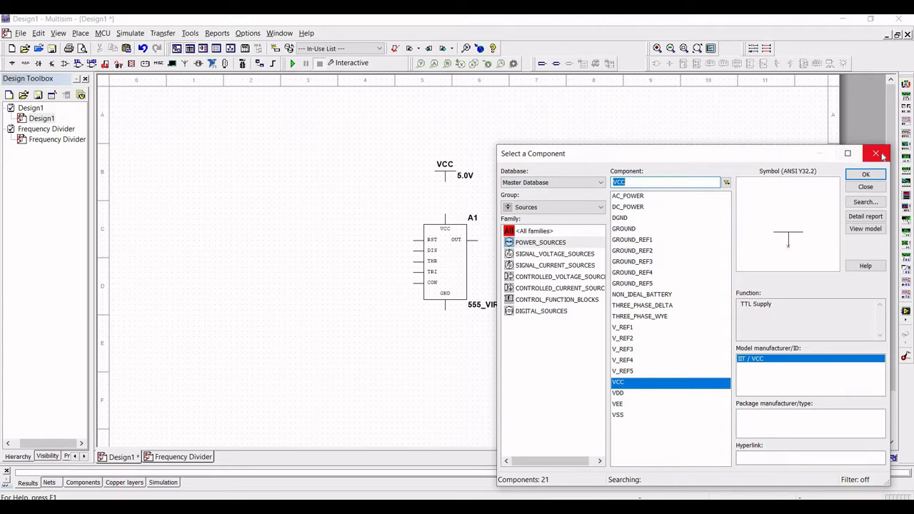
{"action": "key", "text": "Escape"}
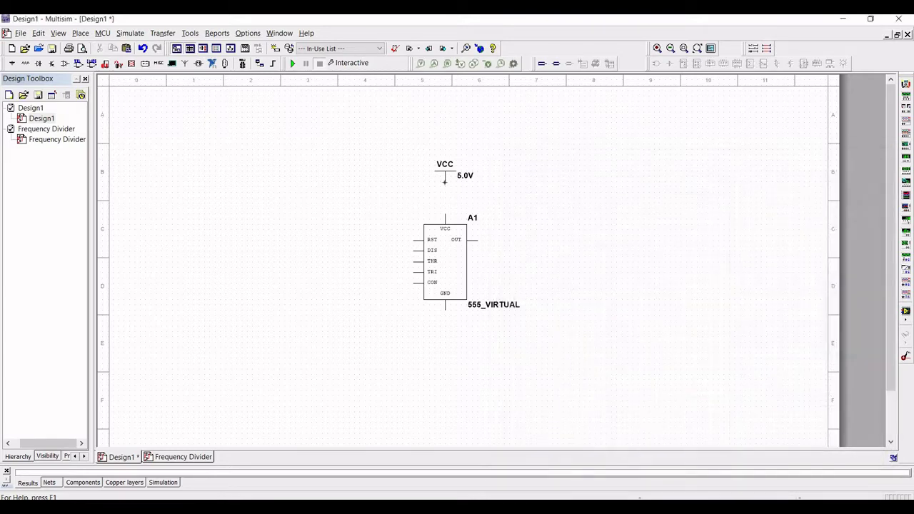
Wire the VCC supply to A1's VCC pin and tie the RST pin onto that line.
{"action": "left_click", "coordinate": [444, 182]}
{"action": "left_click", "coordinate": [445, 223]}
{"action": "left_click", "coordinate": [413, 239]}
{"action": "left_click", "coordinate": [444, 202]}
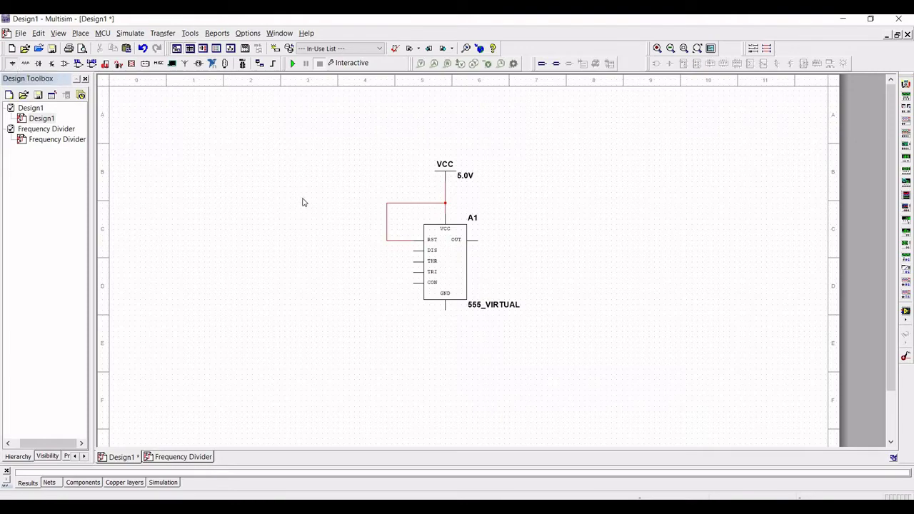
Place a GROUND symbol below the 555 timer.
{"action": "key", "text": "ctrl+w"}
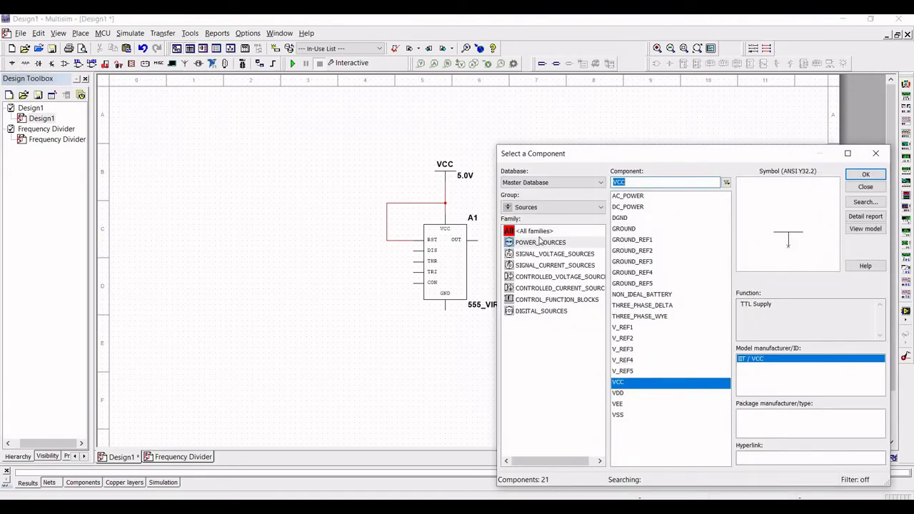
{"action": "left_click", "coordinate": [631, 231]}
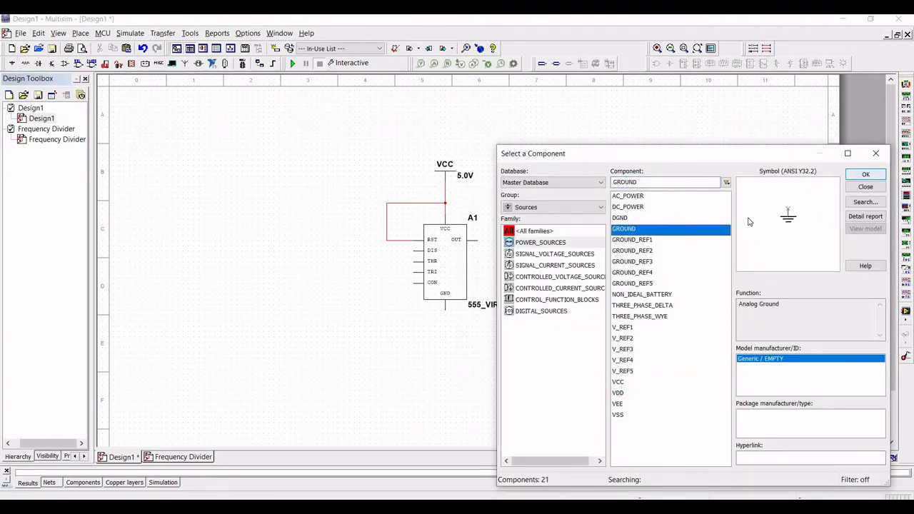
{"action": "key", "text": "Return"}
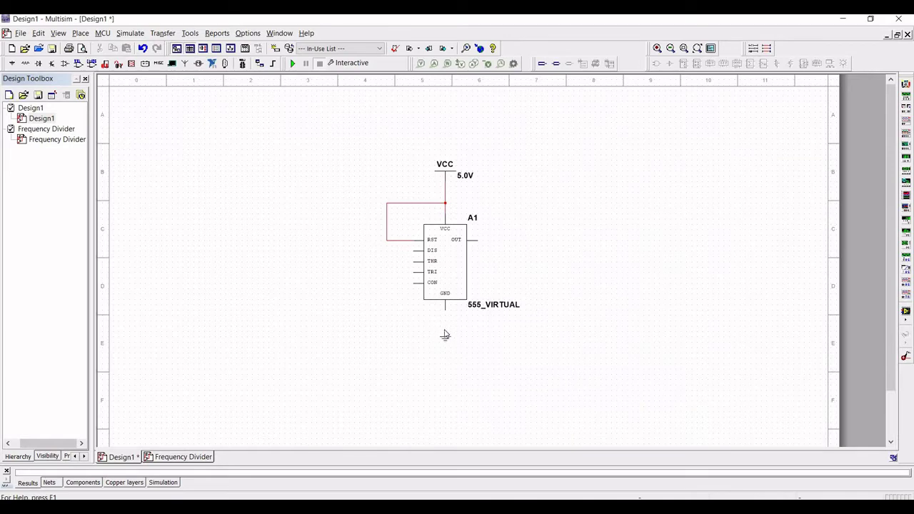
{"action": "left_click", "coordinate": [445, 334]}
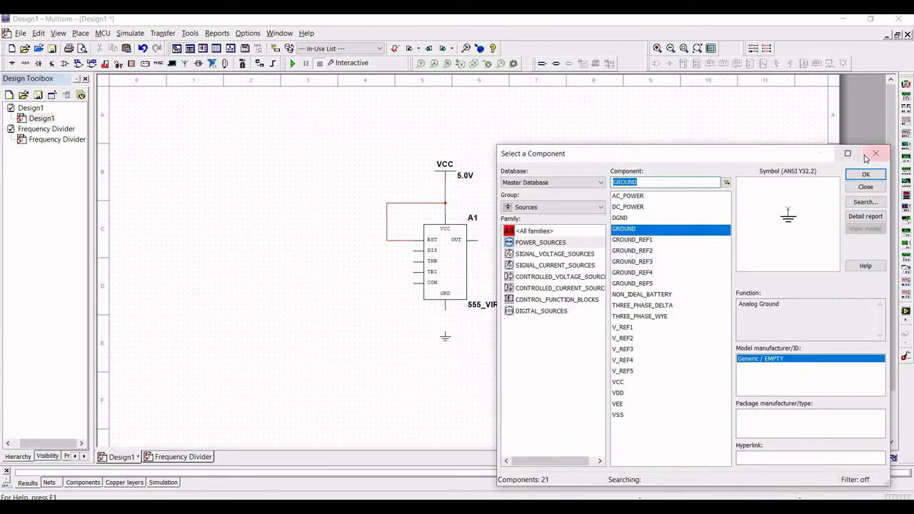
{"action": "left_click", "coordinate": [867, 156]}
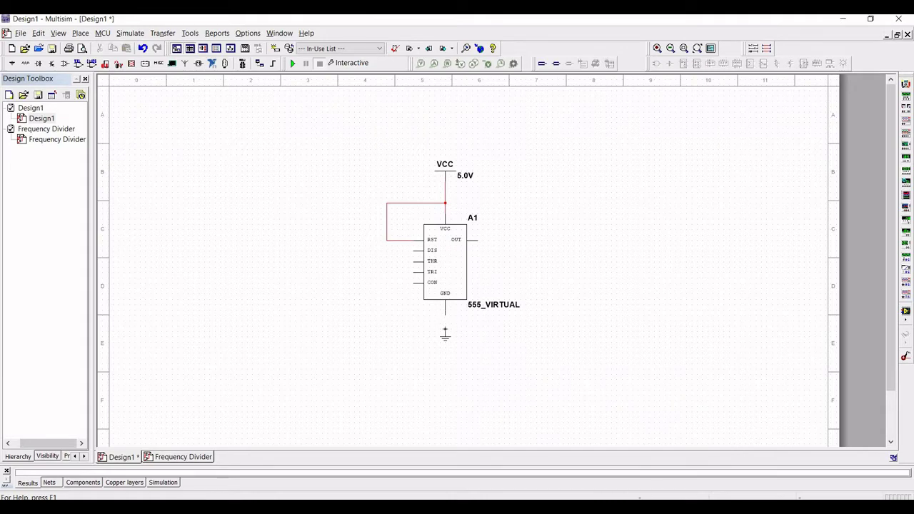
Wire the 555's GND pin to ground, then place a 0.047µF capacitor C1 beside the CON pin.
{"action": "left_click", "coordinate": [445, 330]}
{"action": "left_click", "coordinate": [12, 64]}
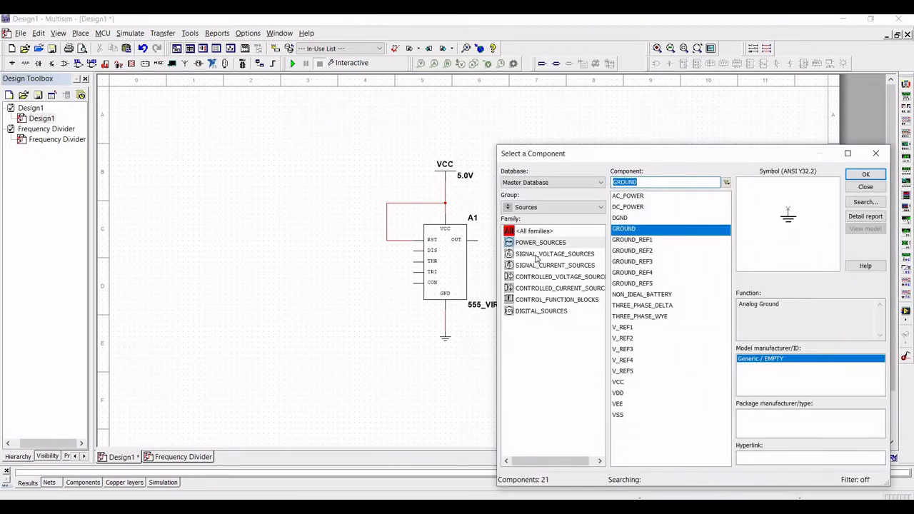
{"action": "left_click", "coordinate": [529, 209]}
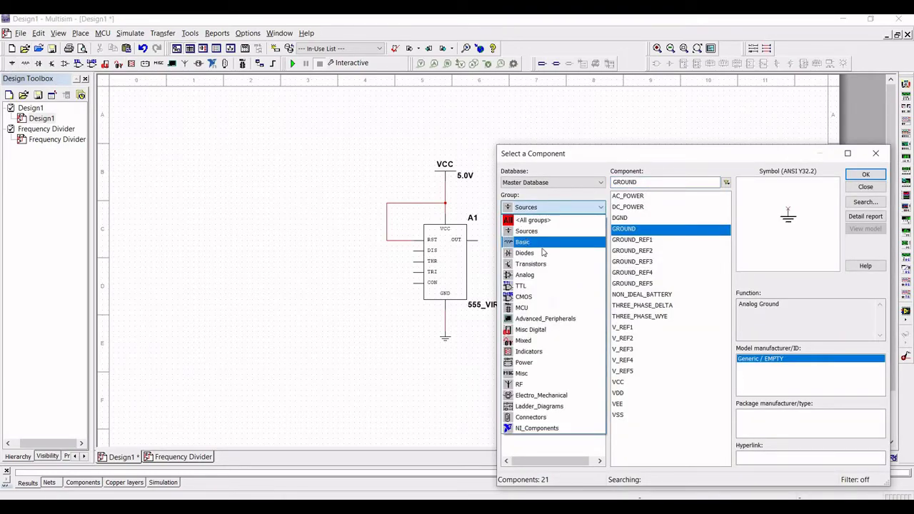
{"action": "left_click", "coordinate": [523, 232]}
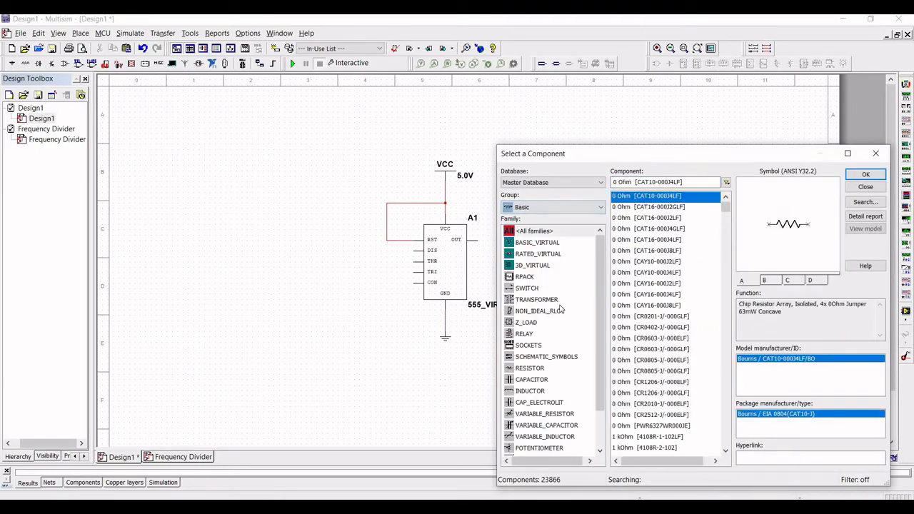
{"action": "left_click", "coordinate": [537, 379]}
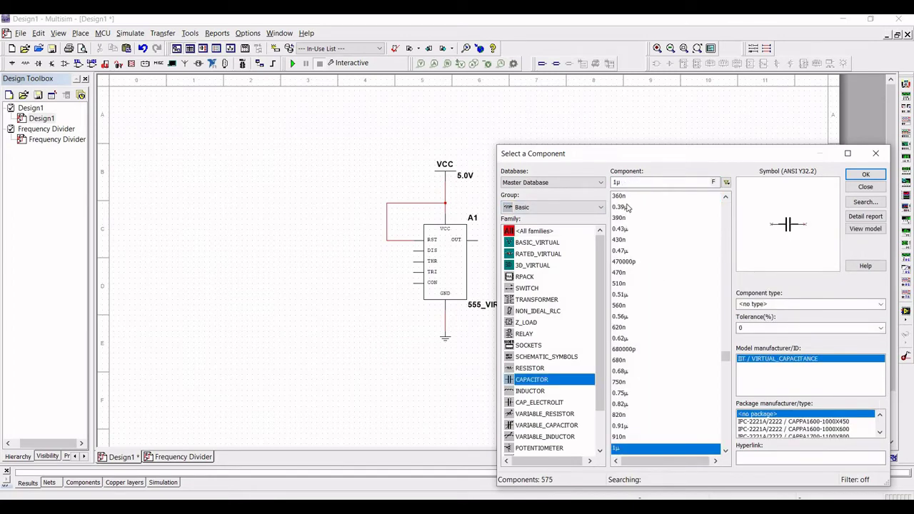
{"action": "left_click", "coordinate": [620, 183]}
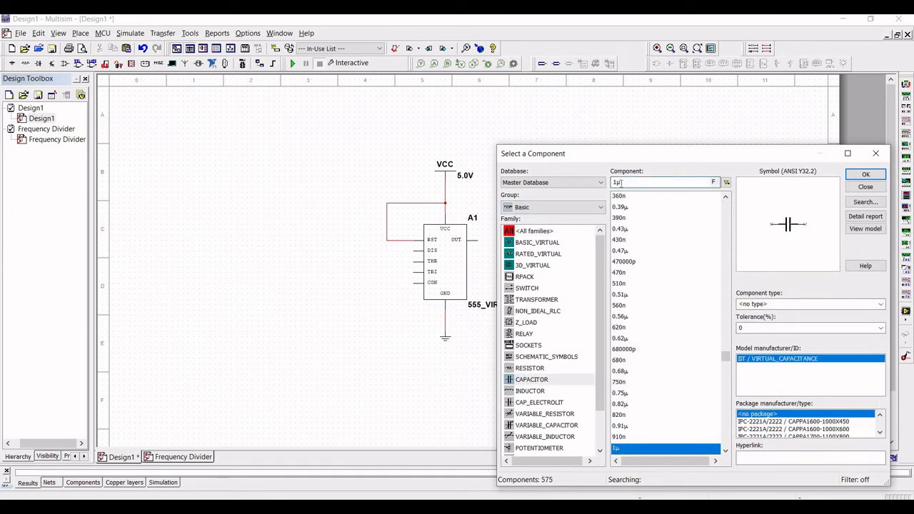
{"action": "key", "text": "BackSpace"}
{"action": "key", "text": "BackSpace"}
{"action": "type", "text": "0."}
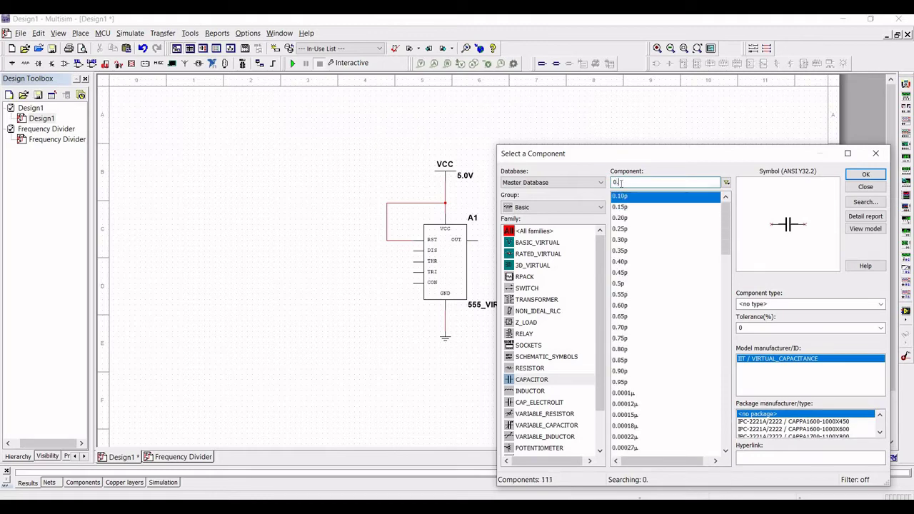
{"action": "type", "text": "047"}
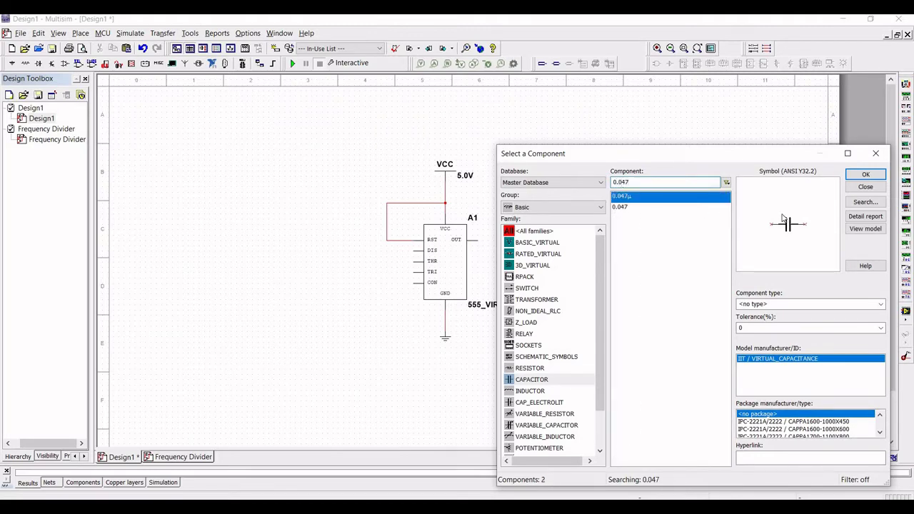
{"action": "type", "text": "µ"}
{"action": "key", "text": "Return"}
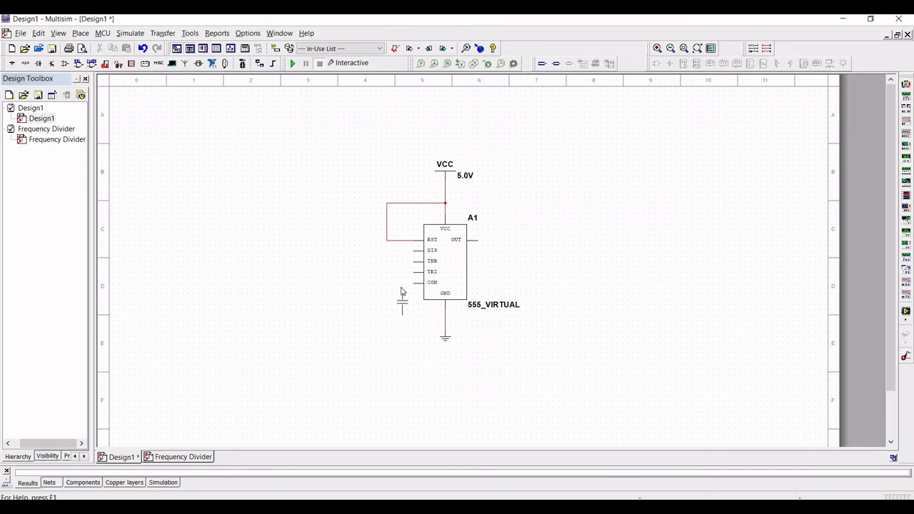
{"action": "left_click", "coordinate": [401, 300]}
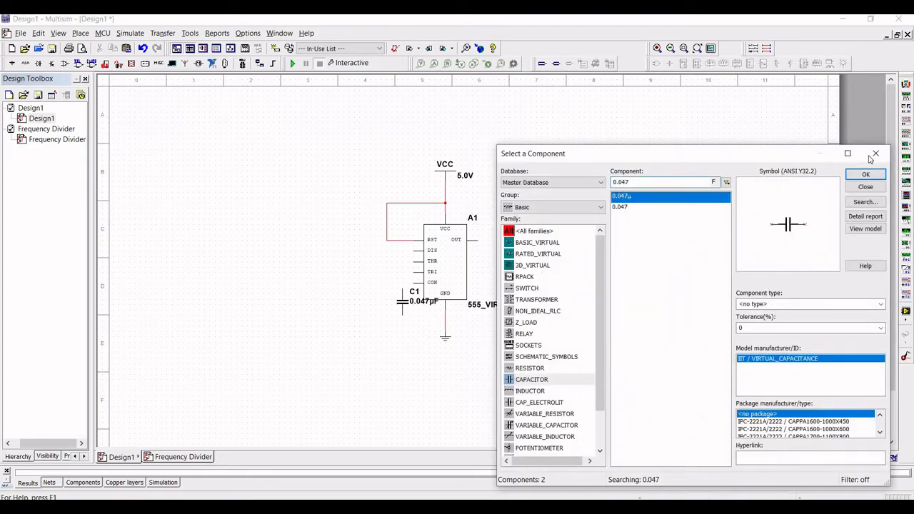
{"action": "key", "text": "Escape"}
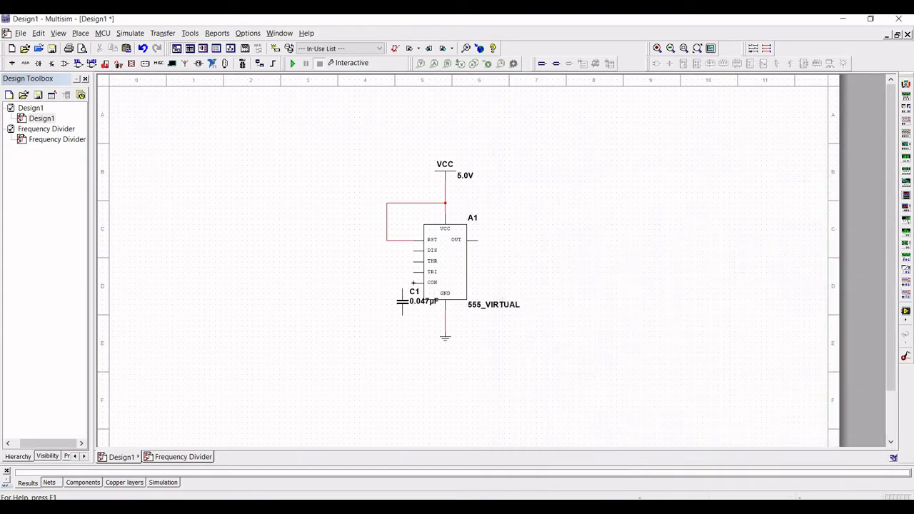
Wire C1 between the 555's CON pin and the ground line.
{"action": "left_click", "coordinate": [402, 288]}
{"action": "left_click", "coordinate": [402, 314]}
{"action": "left_click", "coordinate": [444, 326]}
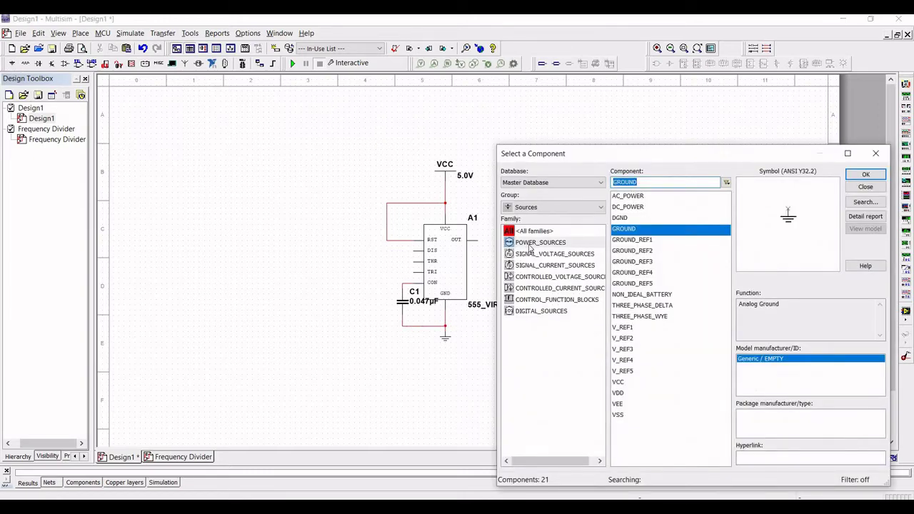
Place a rotated 0.01µF capacitor C2 to the left of C1.
{"action": "left_click", "coordinate": [536, 207]}
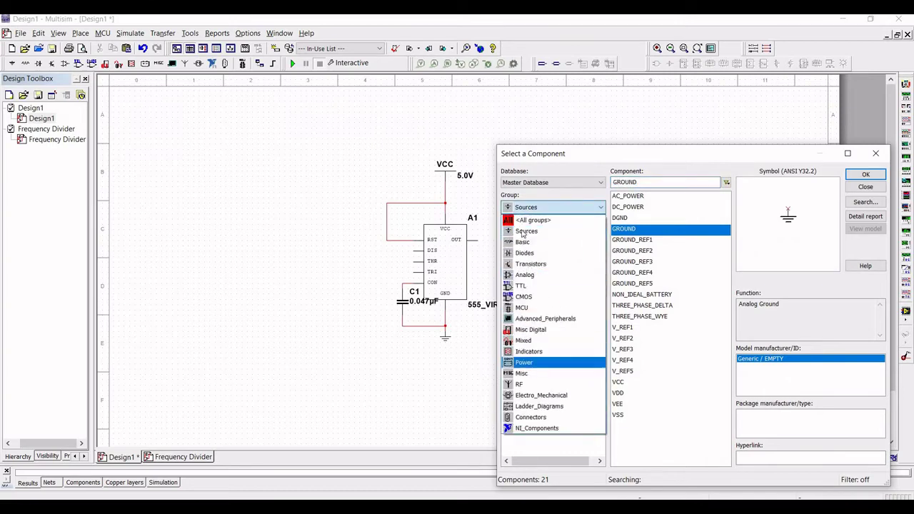
{"action": "left_click", "coordinate": [522, 242]}
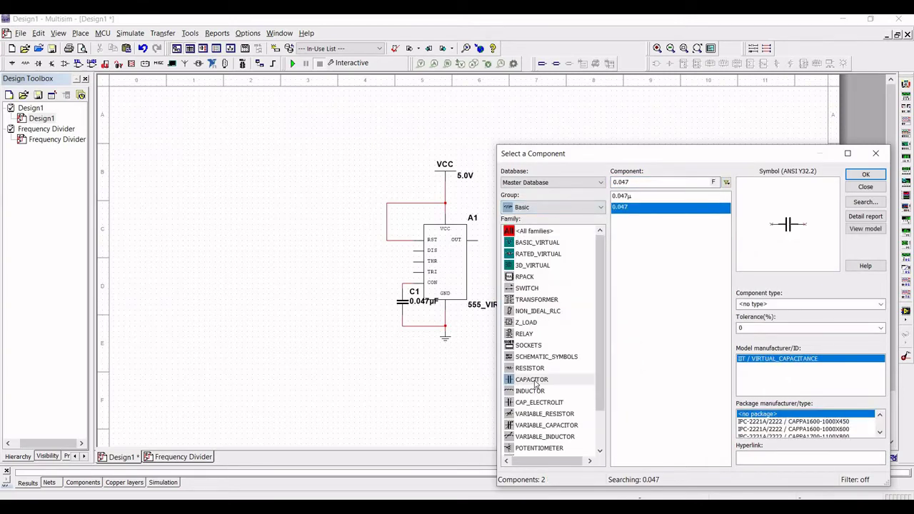
{"action": "left_click", "coordinate": [535, 384]}
{"action": "left_click", "coordinate": [640, 183]}
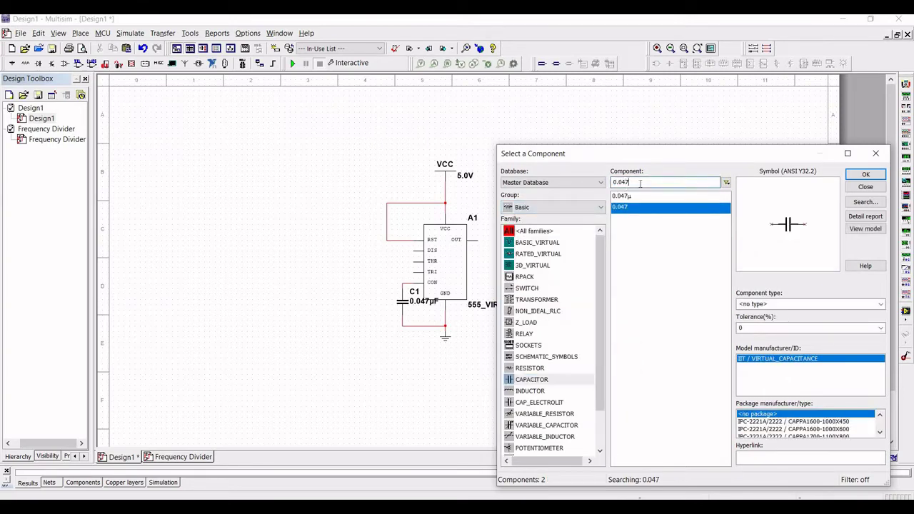
{"action": "key", "text": "BackSpace"}
{"action": "key", "text": "BackSpace"}
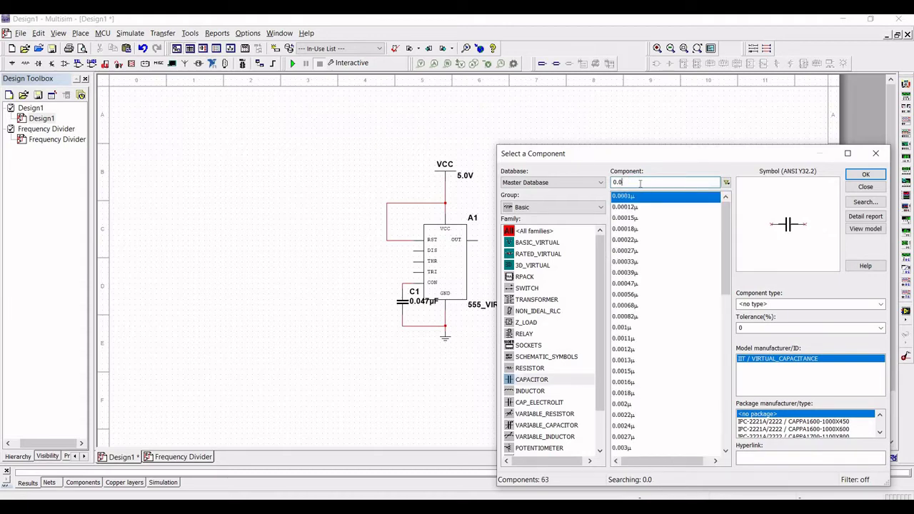
{"action": "type", "text": "1µ"}
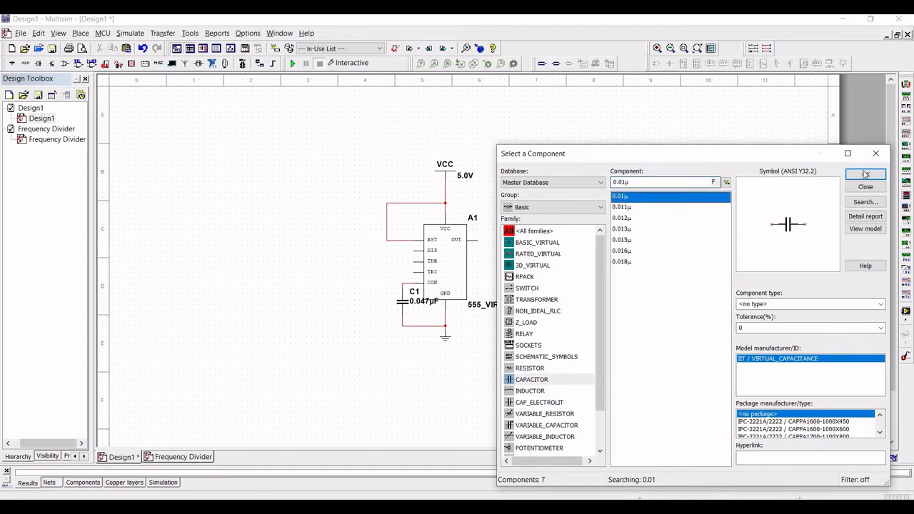
{"action": "left_click", "coordinate": [865, 175]}
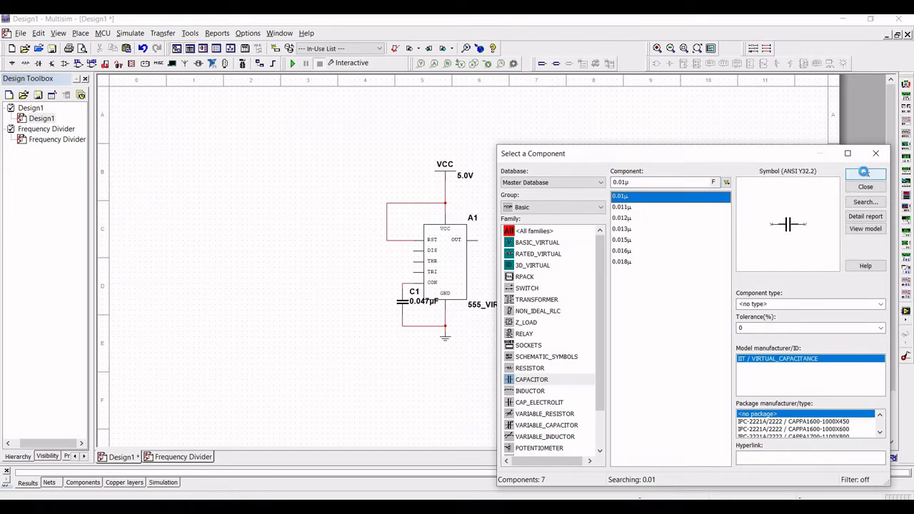
{"action": "left_click", "coordinate": [865, 175]}
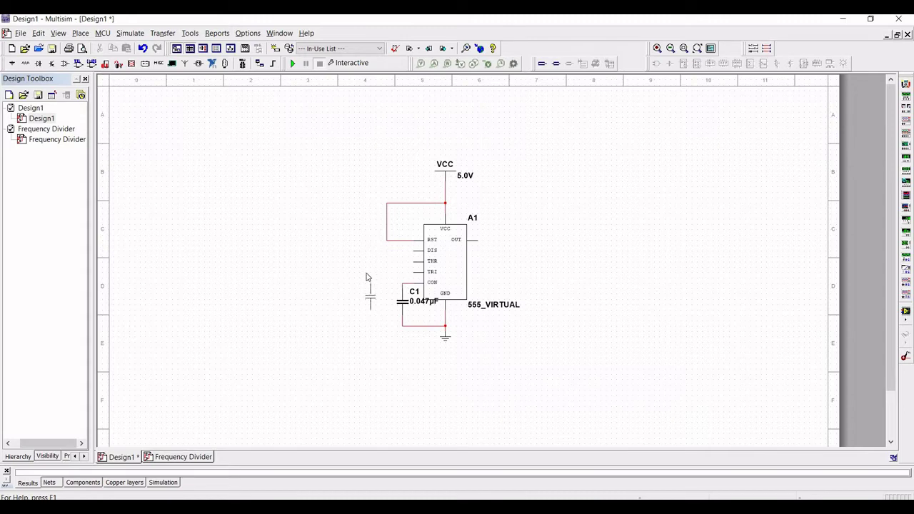
{"action": "key", "text": "ctrl+r"}
{"action": "left_click", "coordinate": [359, 307]}
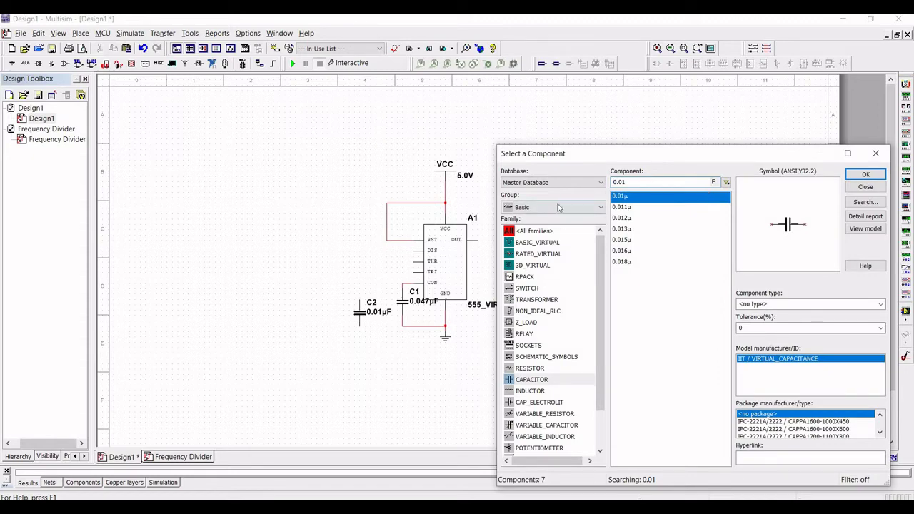
Place a 1MΩ potentiometer R1 to the left of the 555 timer.
{"action": "left_click", "coordinate": [541, 449]}
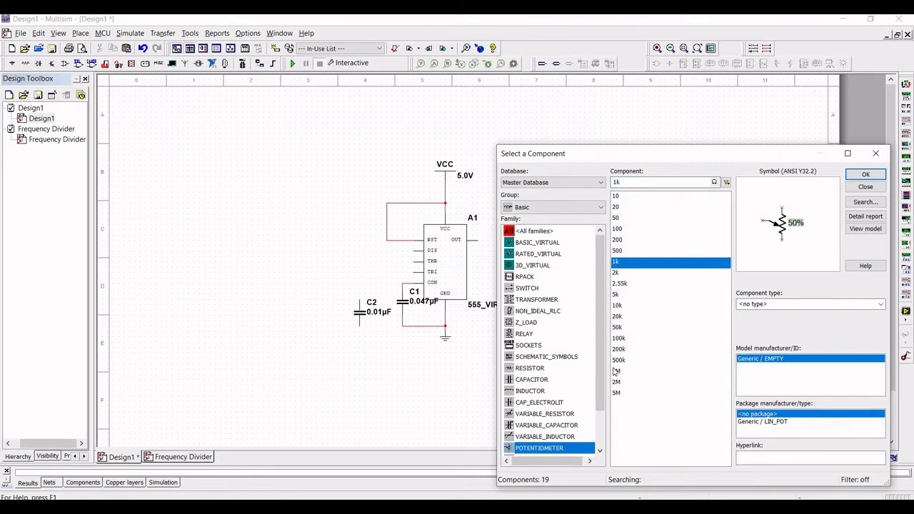
{"action": "left_click", "coordinate": [618, 371]}
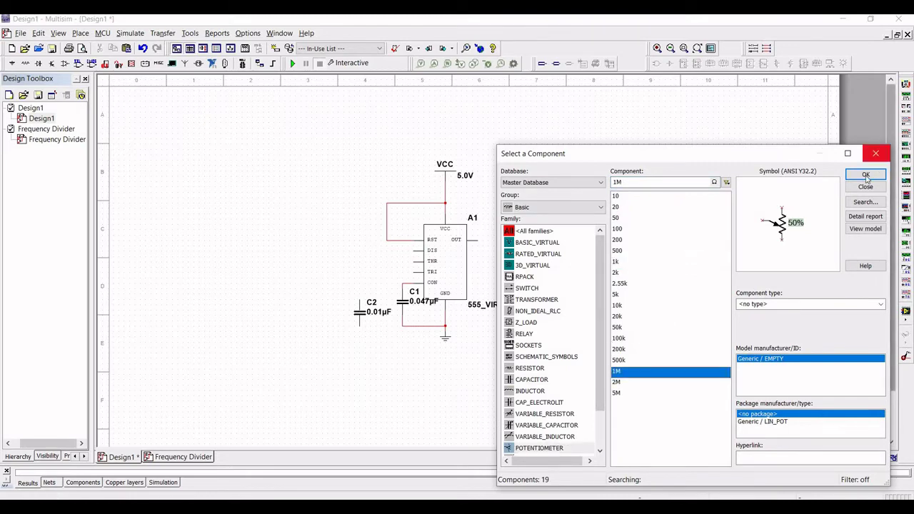
{"action": "key", "text": "Return"}
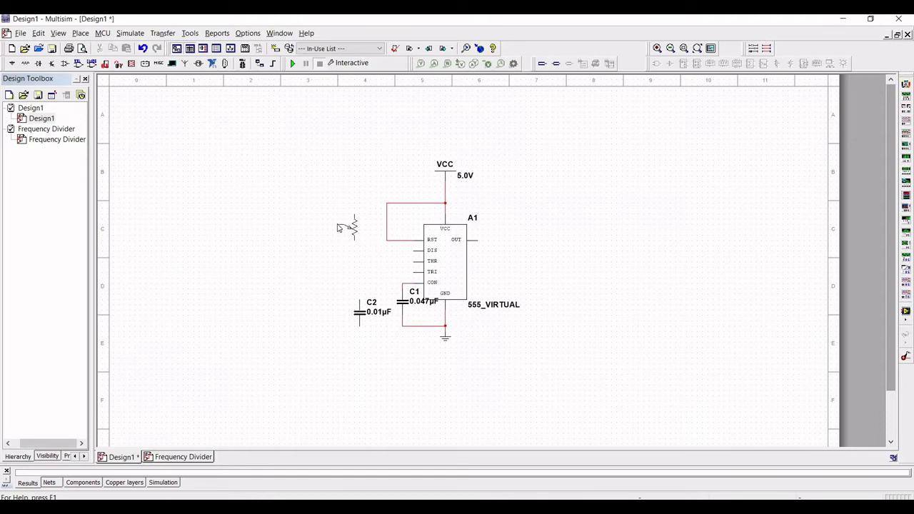
{"action": "left_click", "coordinate": [337, 227]}
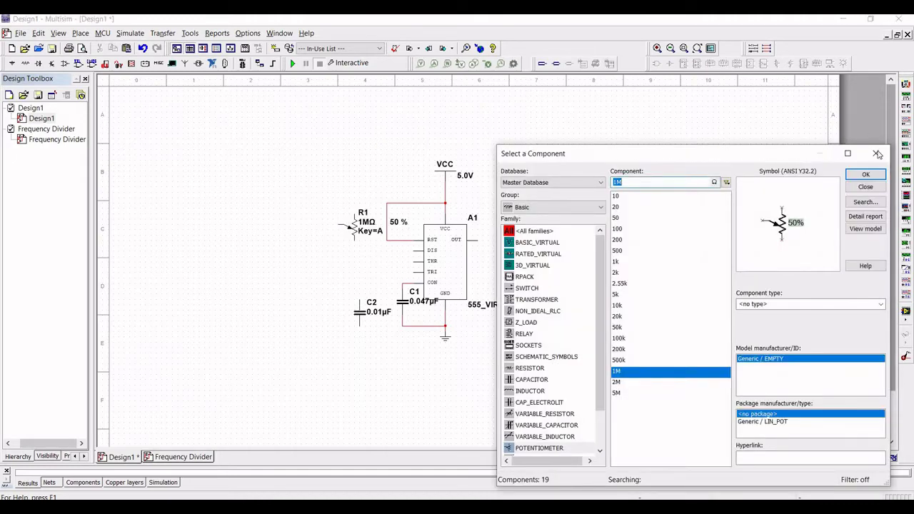
{"action": "left_click", "coordinate": [875, 154]}
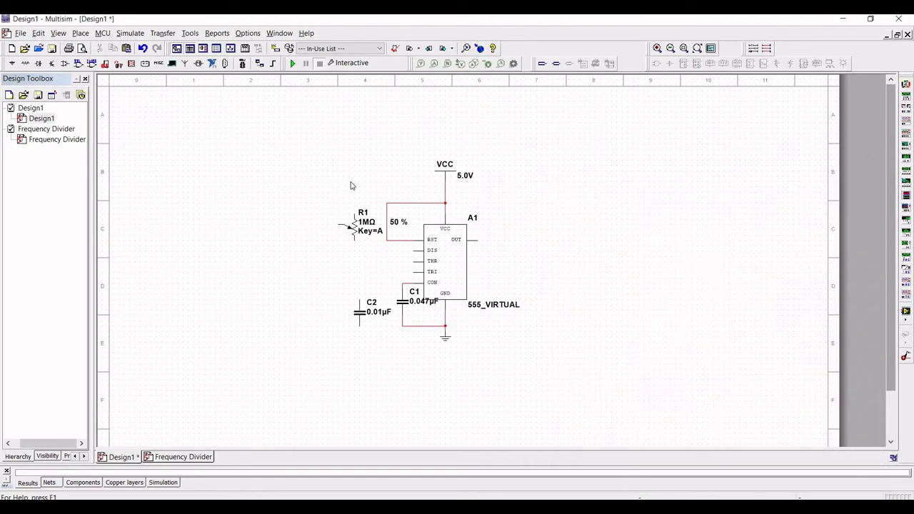
Wire R1's top and wiper to the supply line and its bottom to the DIS and THR pins.
{"action": "mouse_move", "coordinate": [355, 213]}
{"action": "left_click", "coordinate": [354, 207]}
{"action": "left_click", "coordinate": [387, 203]}
{"action": "left_click", "coordinate": [339, 225]}
{"action": "left_click", "coordinate": [353, 203]}
{"action": "left_click", "coordinate": [355, 241]}
{"action": "left_click", "coordinate": [410, 250]}
{"action": "left_click", "coordinate": [355, 252]}
Wire C2 from the THR line down to C1's ground lead.
{"action": "left_click", "coordinate": [360, 289]}
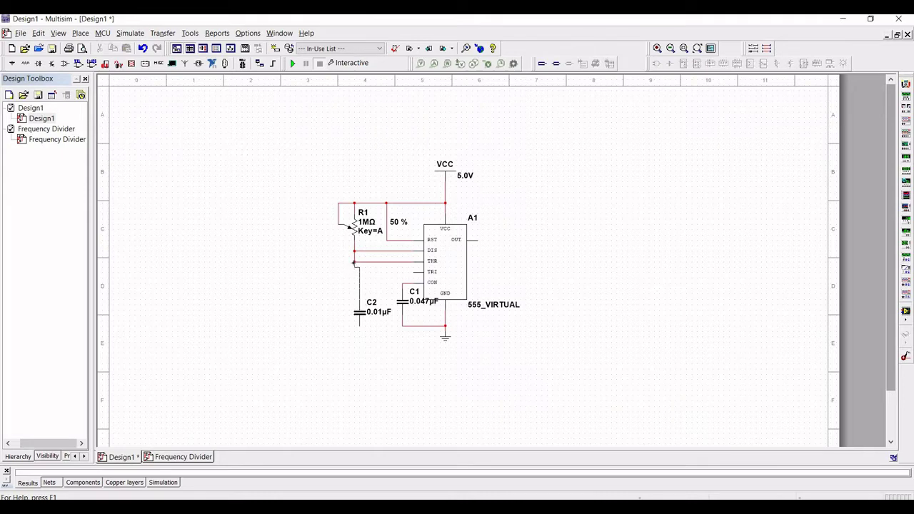
{"action": "left_click", "coordinate": [353, 262]}
{"action": "left_click", "coordinate": [402, 326]}
{"action": "left_click", "coordinate": [11, 66]}
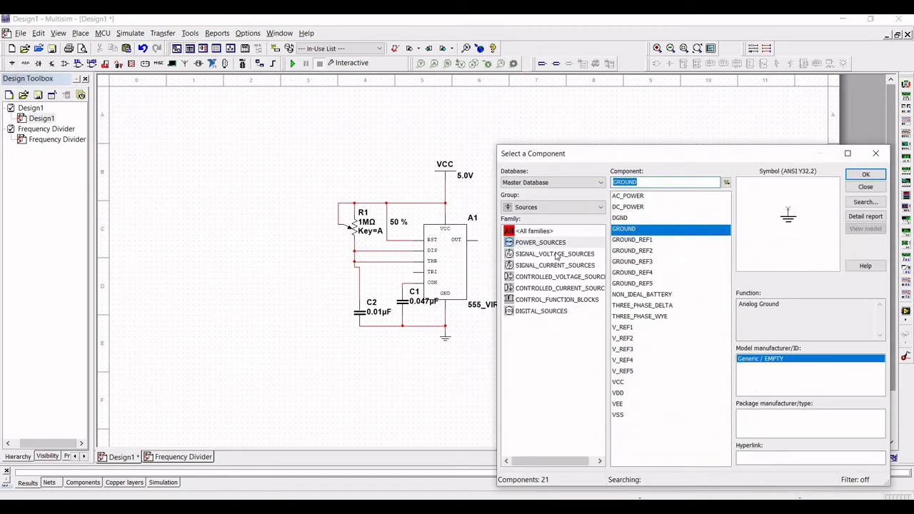
Place a 1kHz 5V clock voltage source V1 to the left of the circuit.
{"action": "left_click", "coordinate": [556, 255]}
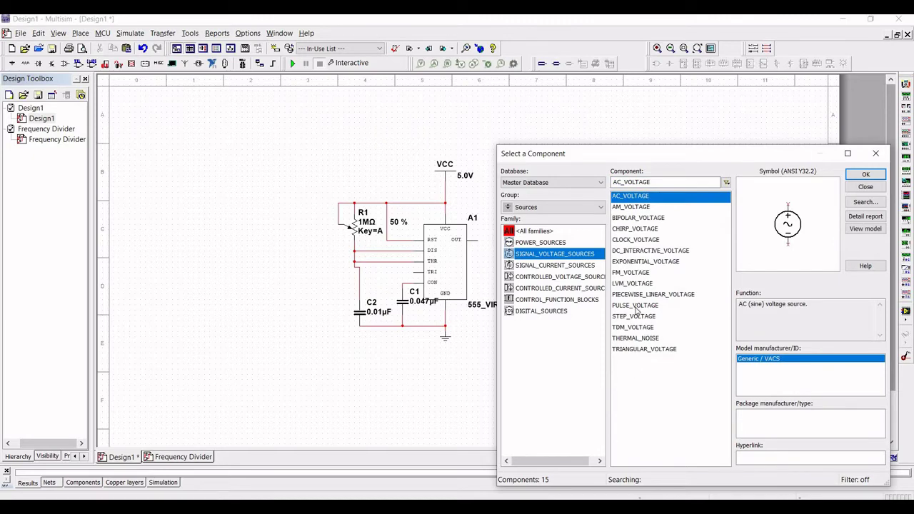
{"action": "left_click", "coordinate": [635, 239]}
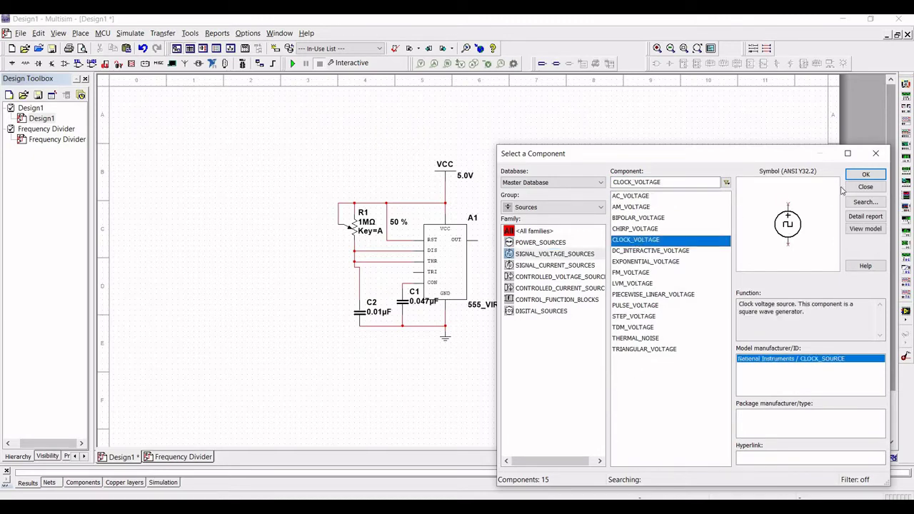
{"action": "left_click", "coordinate": [866, 174]}
{"action": "left_click", "coordinate": [325, 268]}
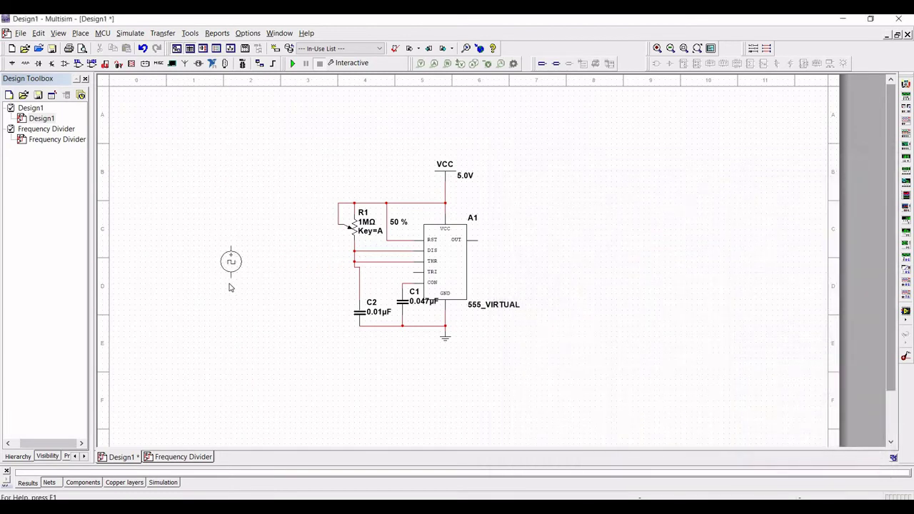
{"action": "left_click", "coordinate": [231, 284]}
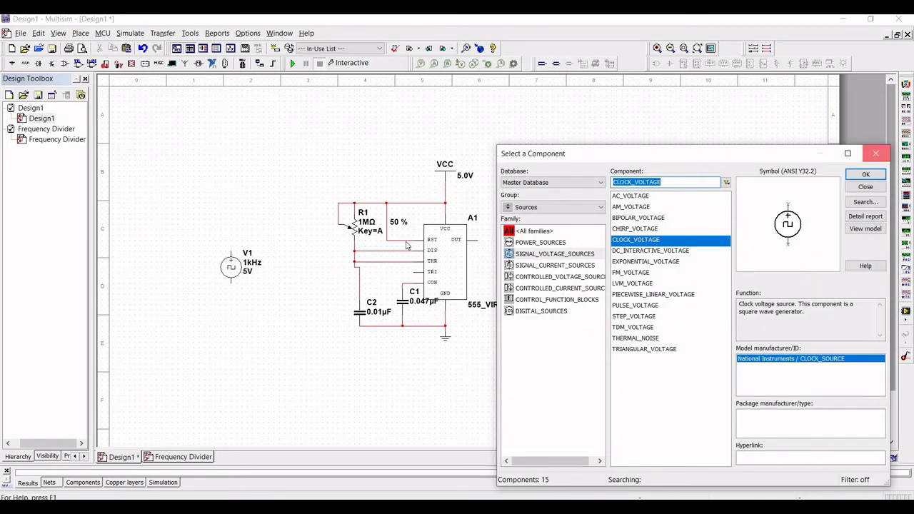
{"action": "left_click", "coordinate": [876, 155]}
Place two GROUND symbols, one below V1 and one at the right of the sheet.
{"action": "left_click", "coordinate": [231, 284]}
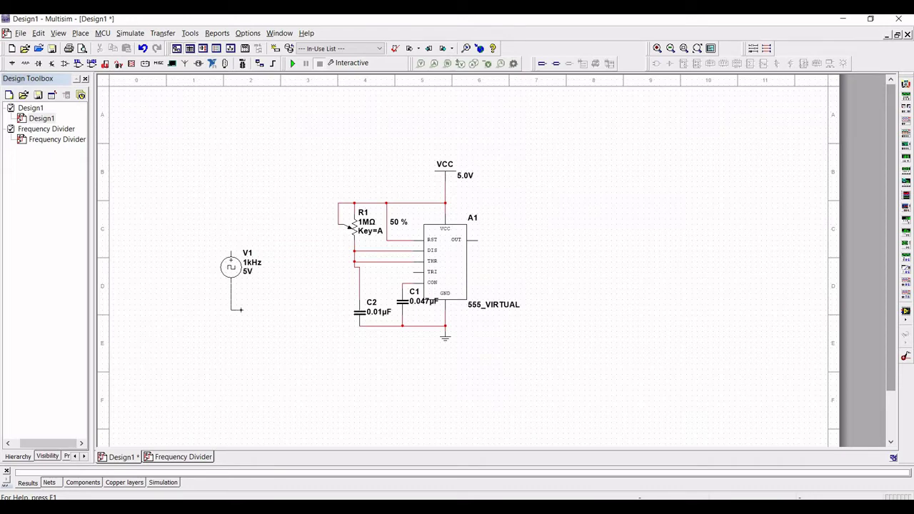
{"action": "key", "text": "Escape"}
{"action": "left_click", "coordinate": [12, 63]}
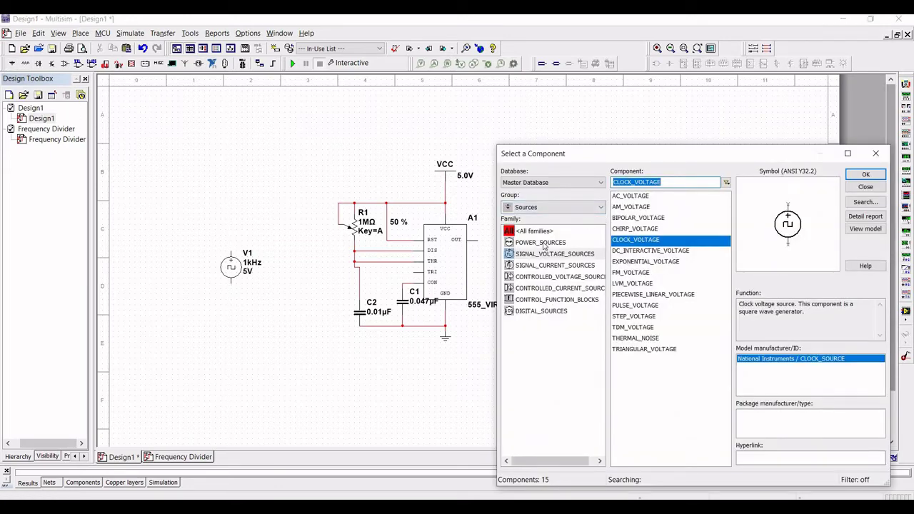
{"action": "left_click", "coordinate": [511, 243]}
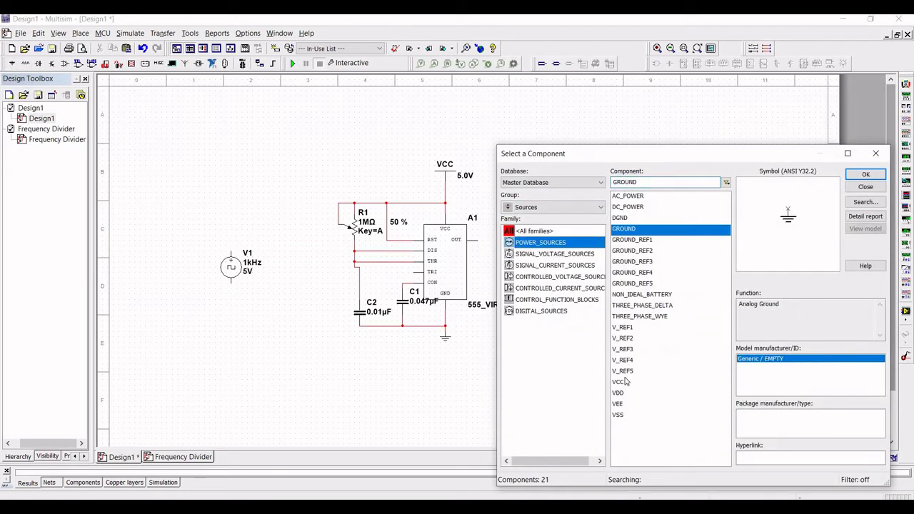
{"action": "left_click", "coordinate": [625, 229]}
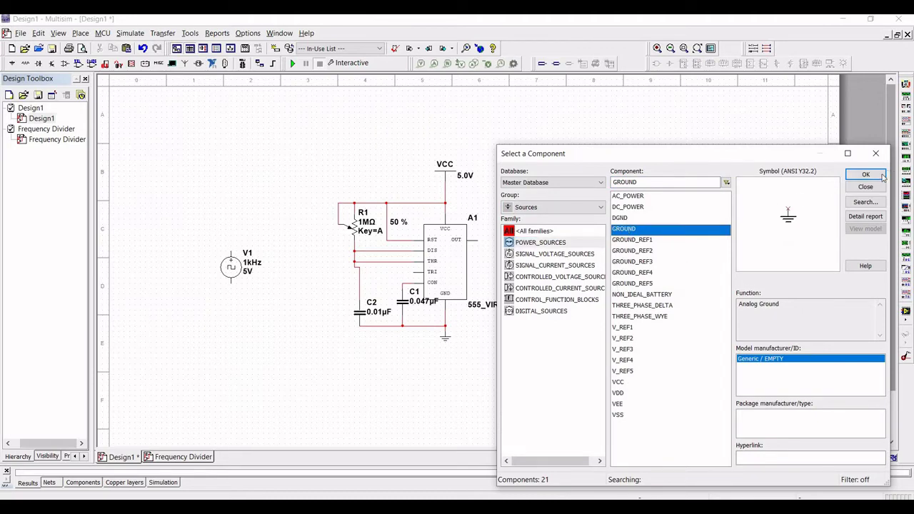
{"action": "left_click", "coordinate": [882, 177]}
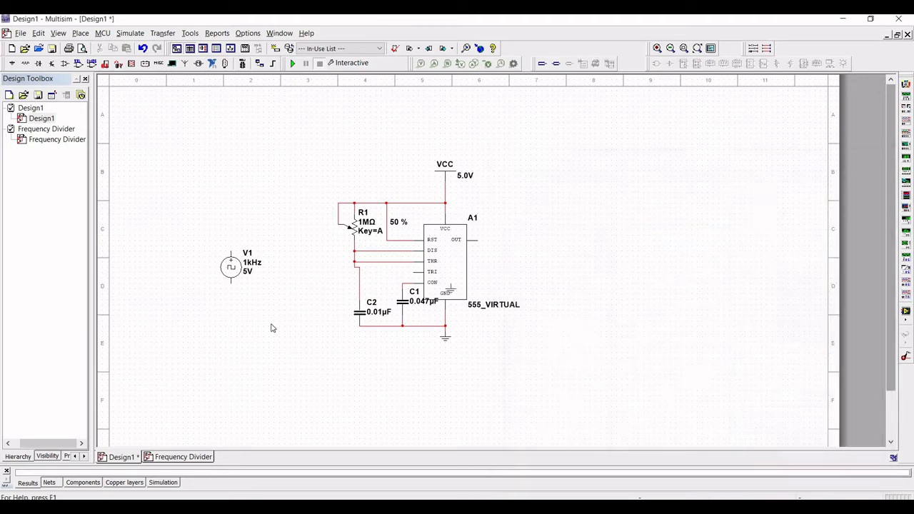
{"action": "left_click", "coordinate": [235, 324]}
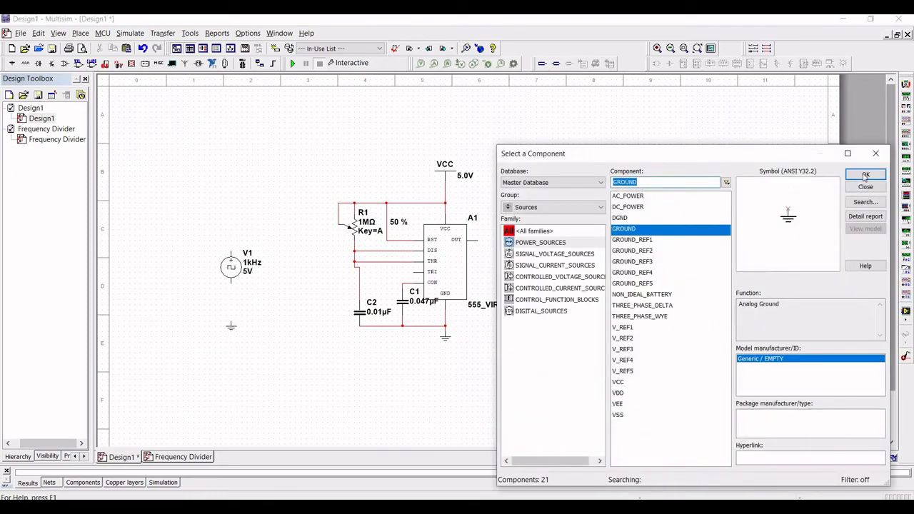
{"action": "left_click", "coordinate": [865, 176]}
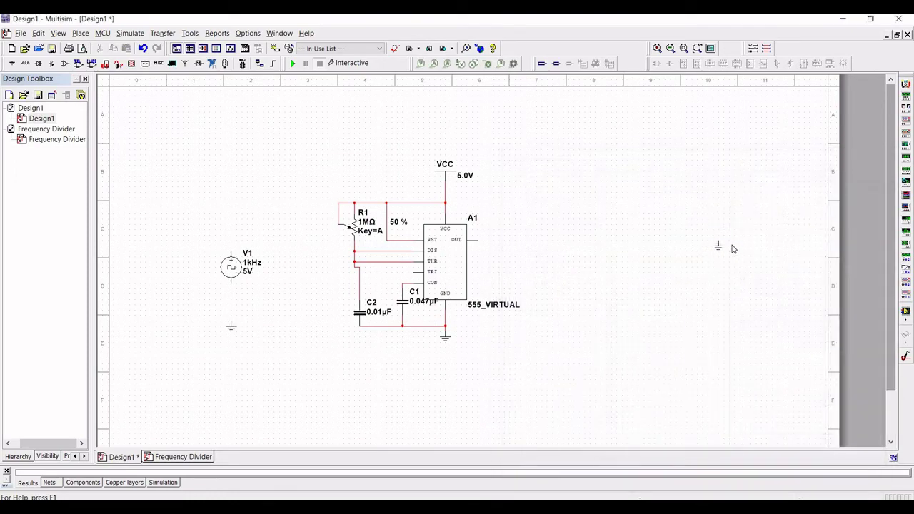
{"action": "left_click", "coordinate": [738, 240]}
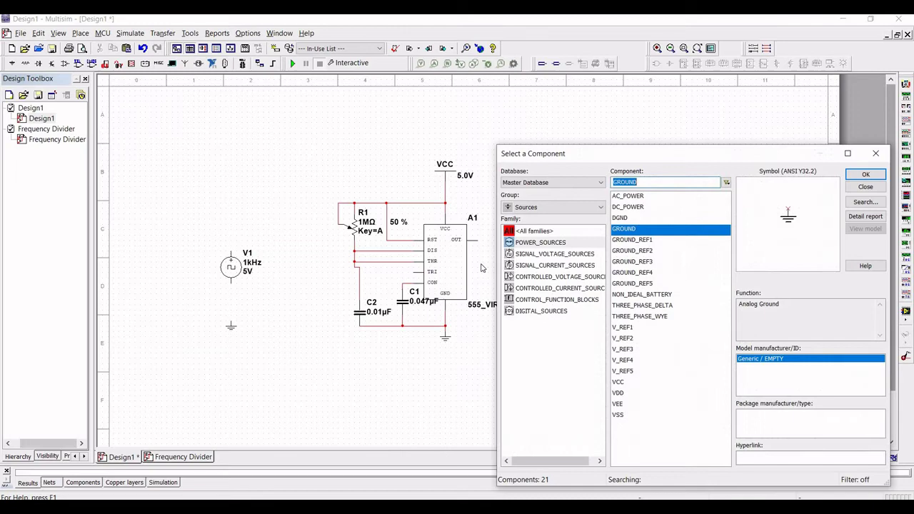
{"action": "left_click", "coordinate": [859, 150]}
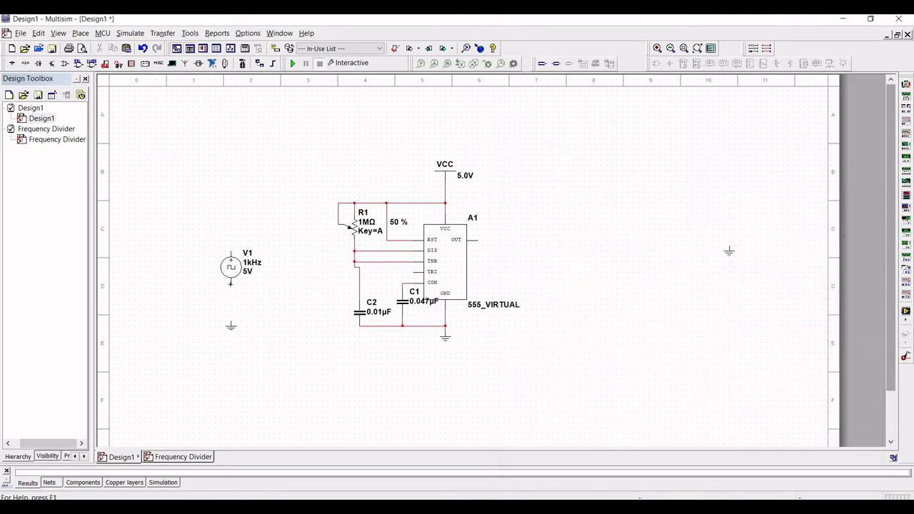
Wire V1's bottom terminal to ground and its top terminal to the 555's TRI pin.
{"action": "left_click", "coordinate": [231, 283]}
{"action": "left_click", "coordinate": [230, 321]}
{"action": "left_click", "coordinate": [412, 272]}
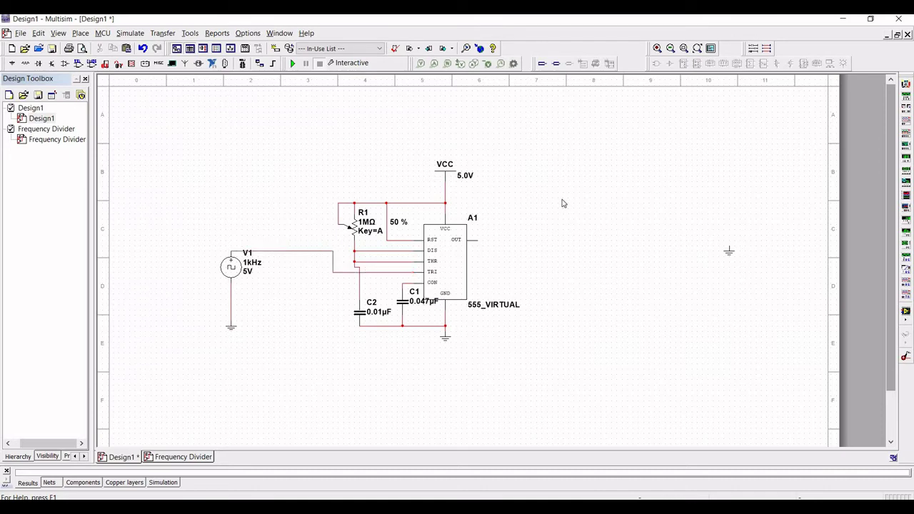
Add oscilloscope XSC1 at the upper right and wire channel A to the 555's OUT pin.
{"action": "left_click", "coordinate": [128, 34]}
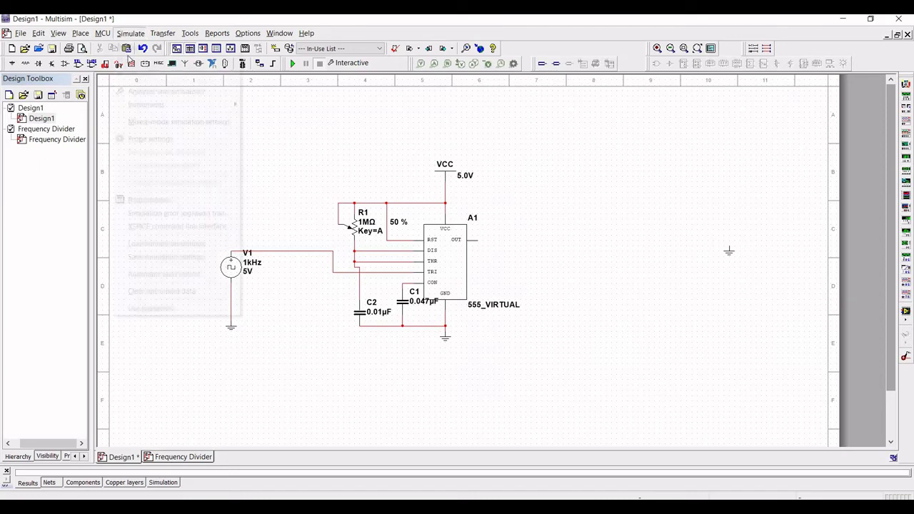
{"action": "mouse_move", "coordinate": [147, 104]}
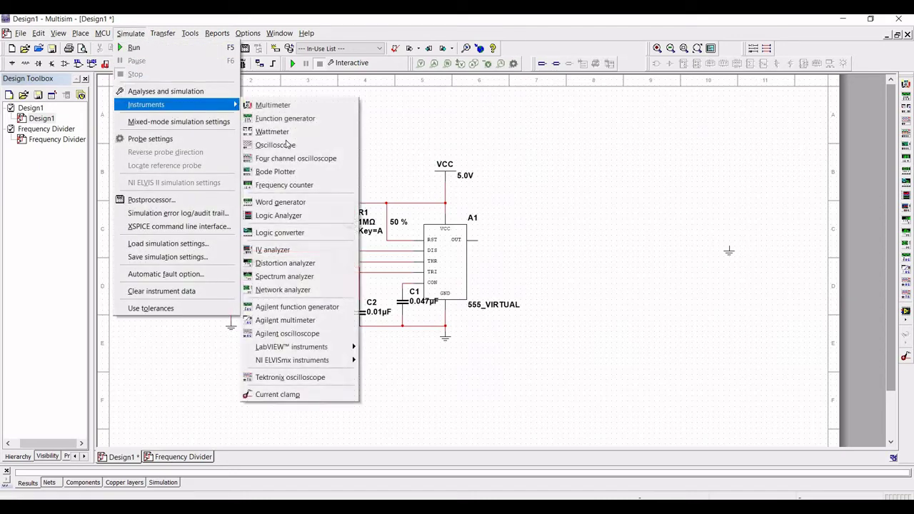
{"action": "left_click", "coordinate": [271, 146]}
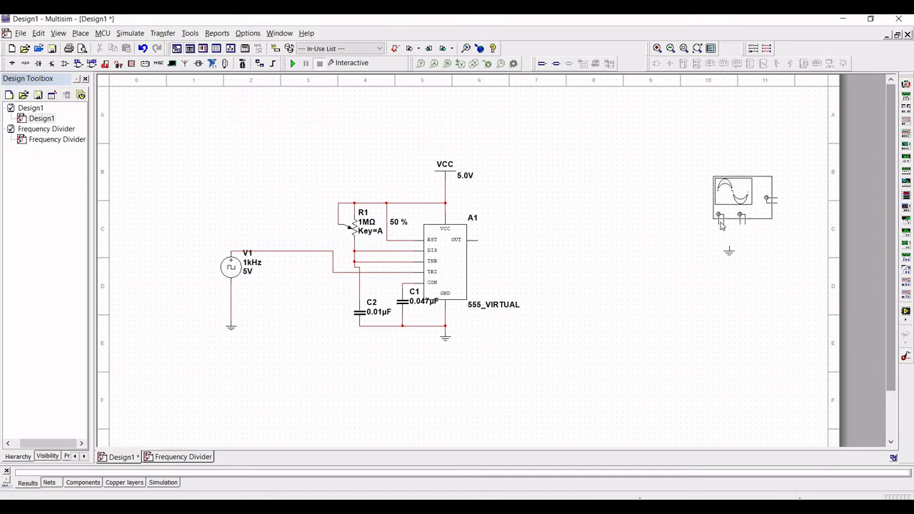
{"action": "left_click", "coordinate": [719, 223]}
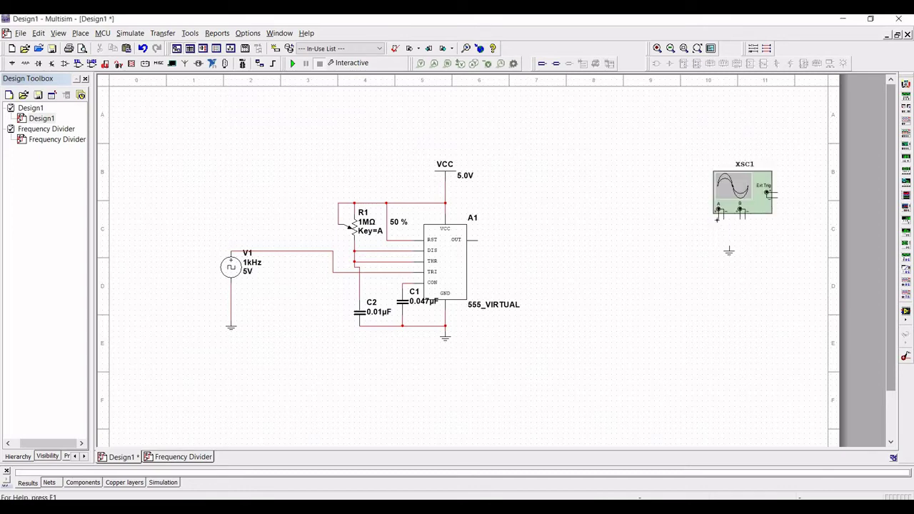
{"action": "left_click", "coordinate": [718, 211]}
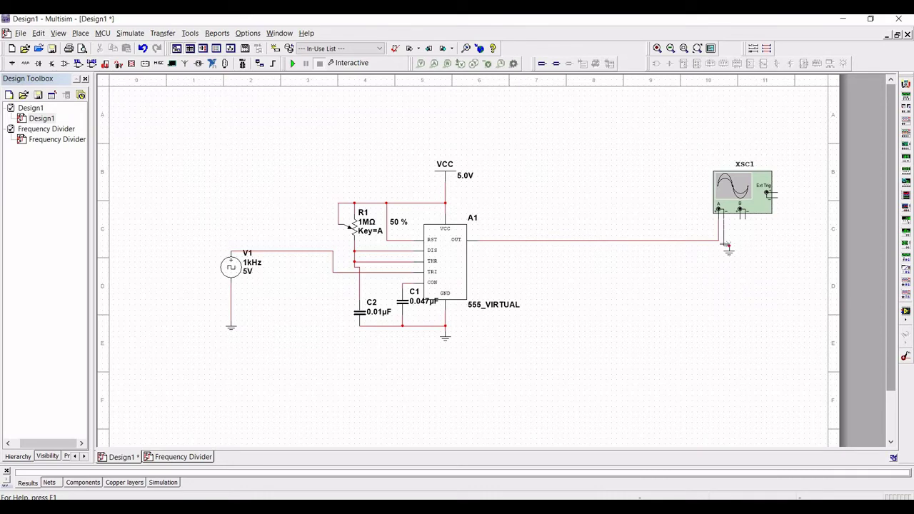
{"action": "left_click", "coordinate": [726, 244]}
Raise R1 to 90%, run the simulation and open the XSC1 oscilloscope display.
{"action": "key", "text": "F5"}
{"action": "key", "text": "a"}
{"action": "key", "text": "a"}
{"action": "key", "text": "a"}
{"action": "key", "text": "a"}
{"action": "key", "text": "a"}
{"action": "key", "text": "a"}
{"action": "key", "text": "a"}
{"action": "key", "text": "a"}
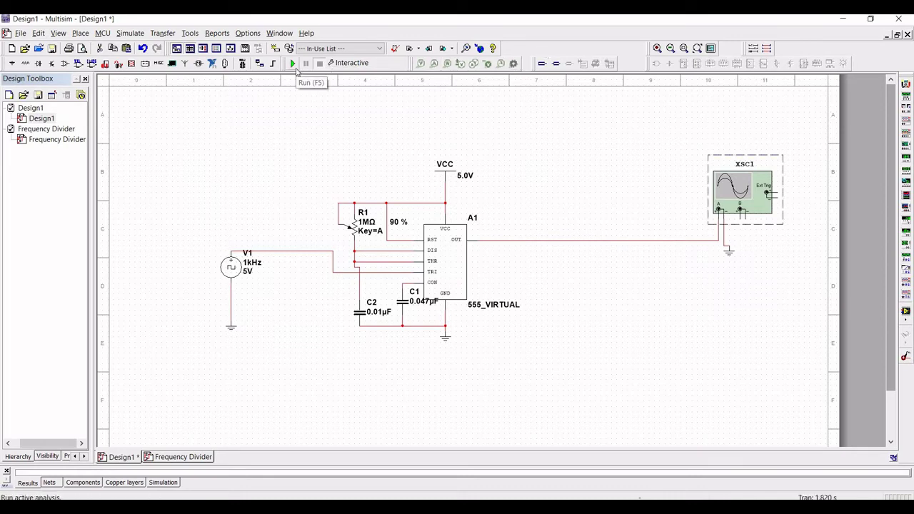
{"action": "key", "text": "F5"}
{"action": "double_click", "coordinate": [736, 194]}
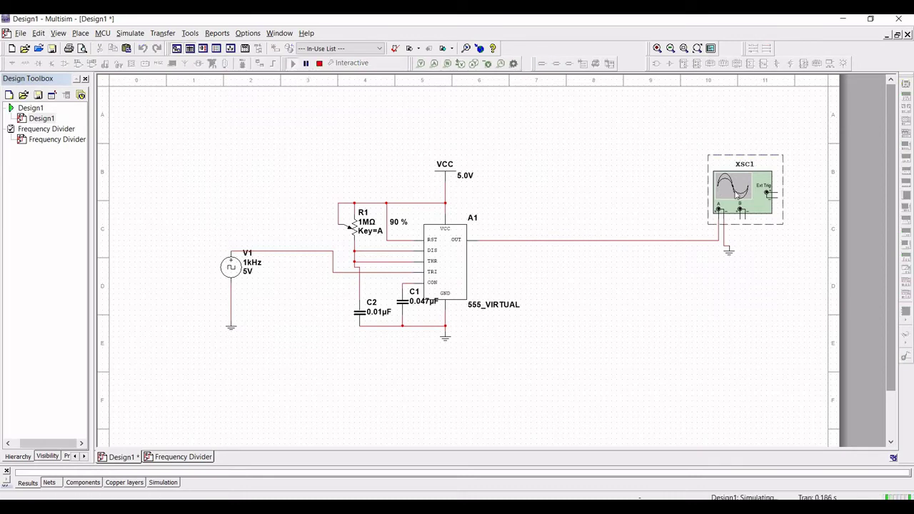
Sweep R1 from 90% down to 10% and back to 50% while watching the pulses.
{"action": "mouse_move", "coordinate": [418, 230]}
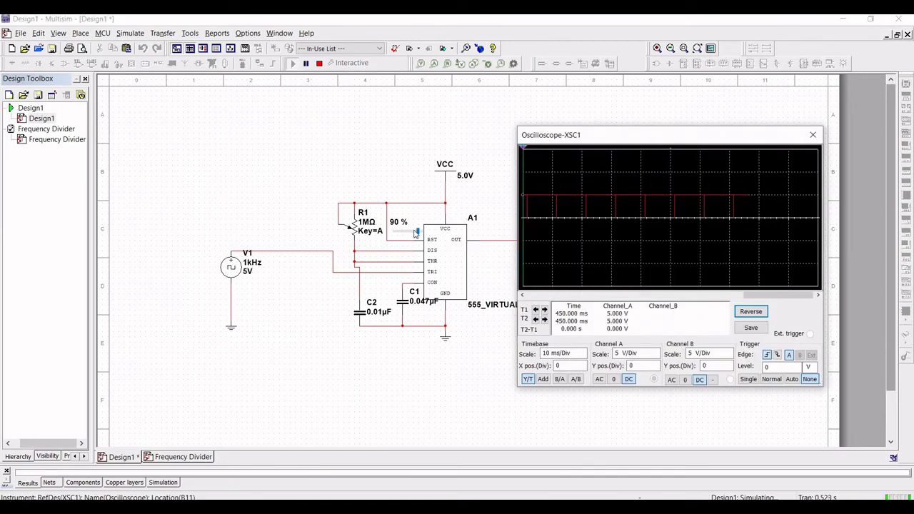
{"action": "left_click_drag", "start_coordinate": [417, 231], "coordinate": [405, 232]}
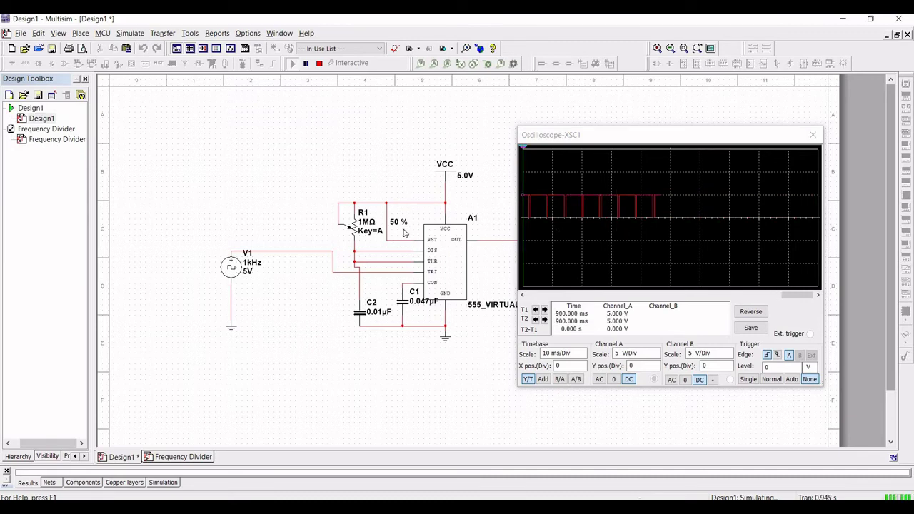
{"action": "mouse_move", "coordinate": [404, 234]}
{"action": "left_click_drag", "start_coordinate": [403, 234], "coordinate": [402, 236]}
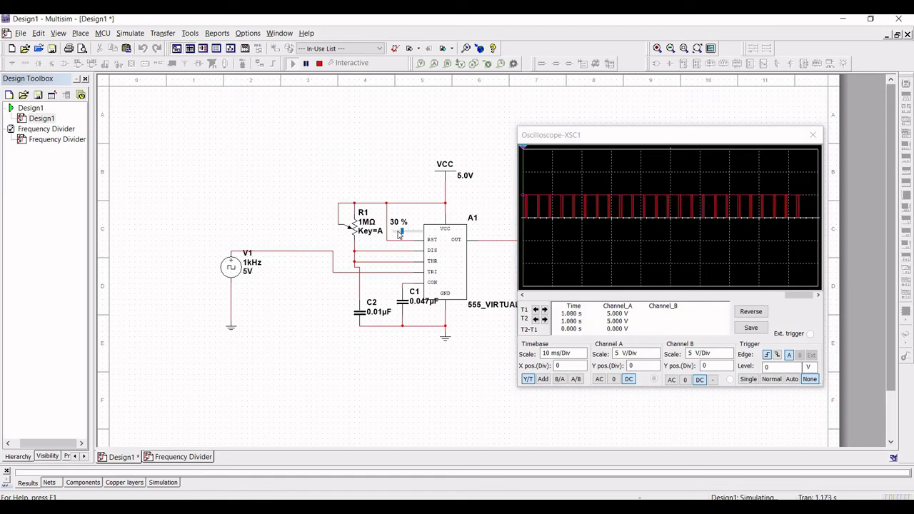
{"action": "left_click", "coordinate": [398, 234]}
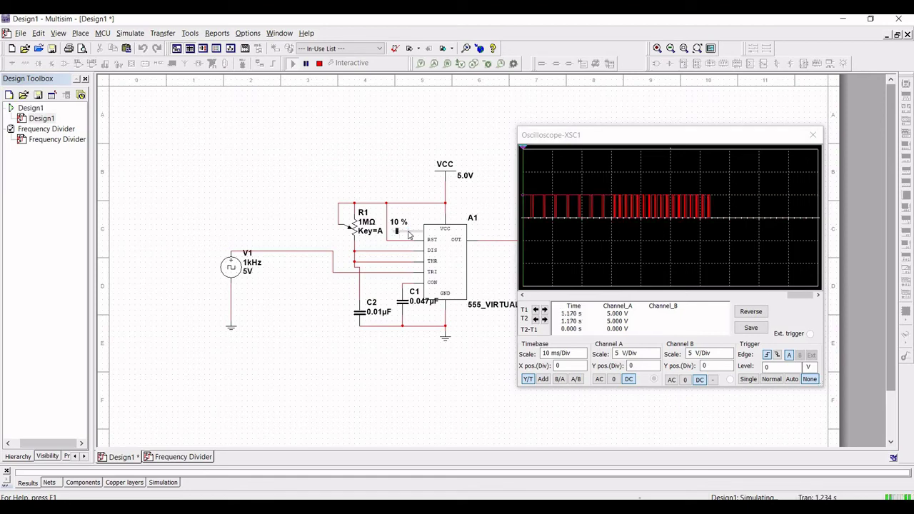
{"action": "left_click", "coordinate": [408, 234]}
{"action": "left_click", "coordinate": [409, 235]}
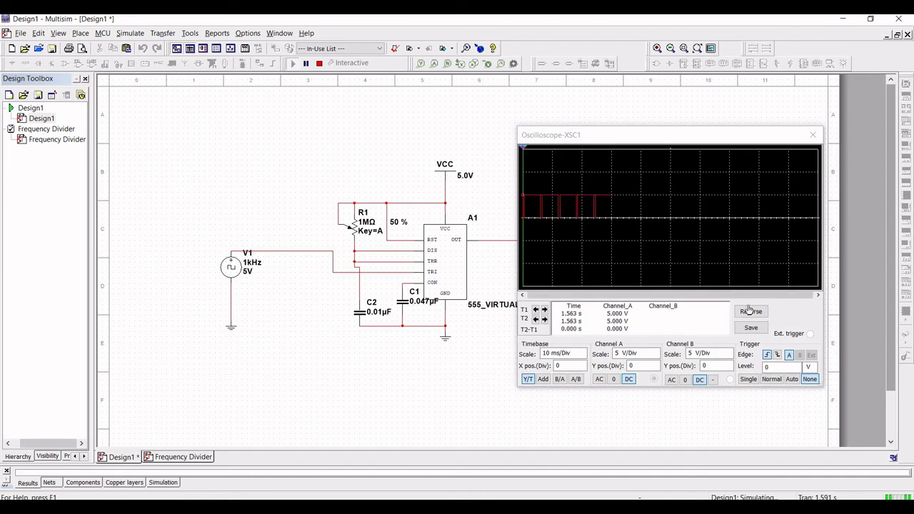
Close the oscilloscope display and stop the running simulation, leaving R1 at 50%.
{"action": "left_click", "coordinate": [813, 135]}
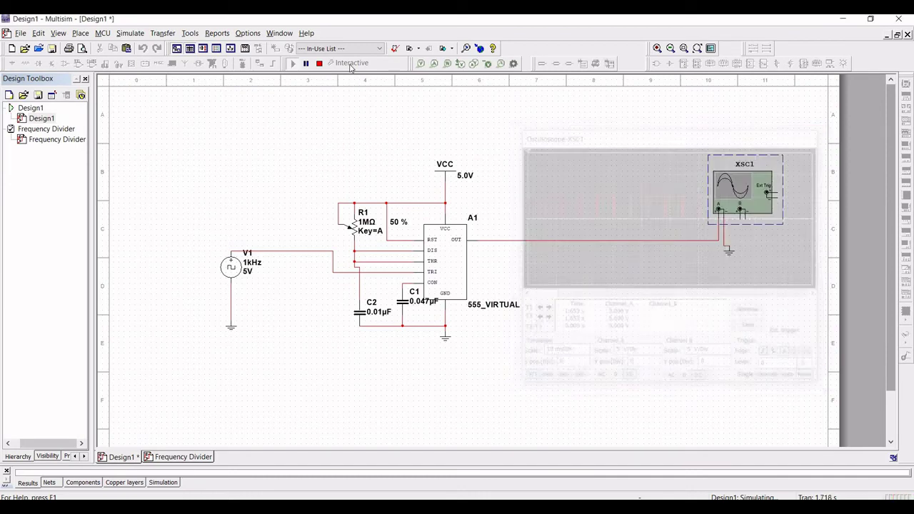
{"action": "left_click", "coordinate": [319, 63]}
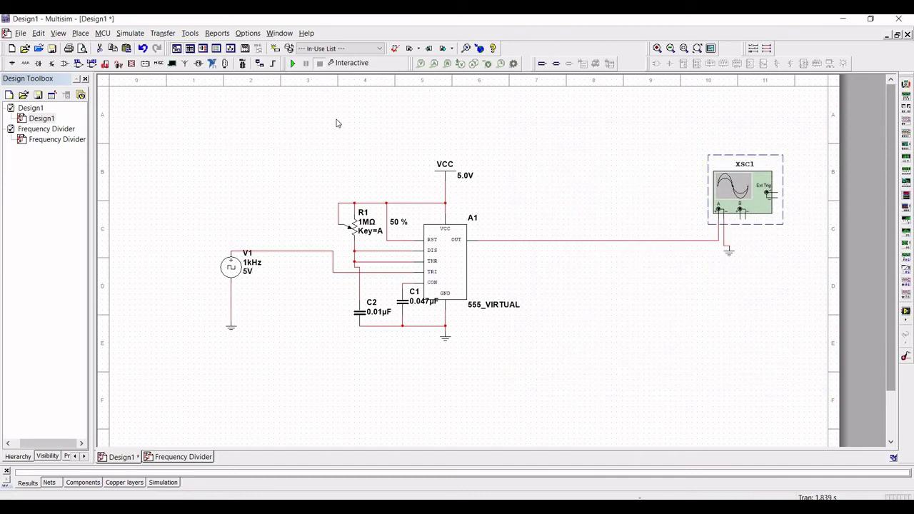